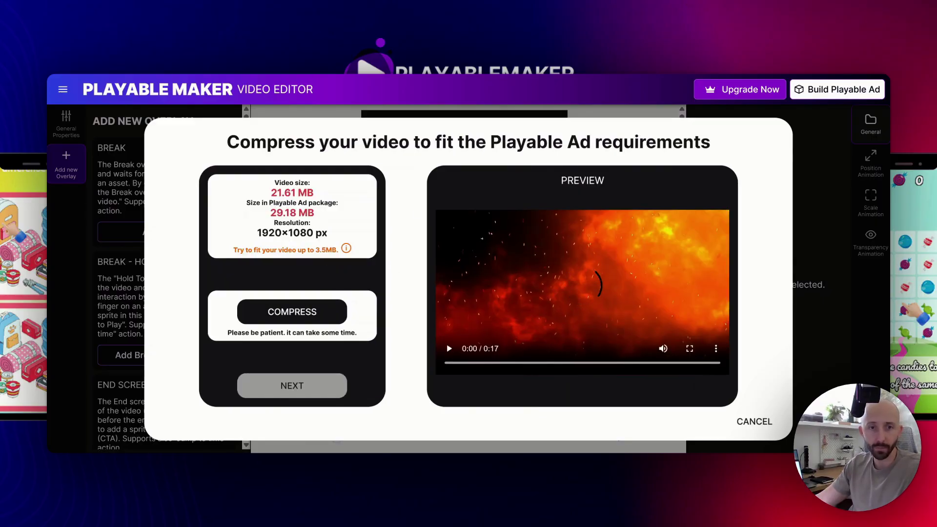
# Compress the video to fit the playable ad requirements and create a playable from scratch with it
pyautogui.doubleClick(292, 193)
pyautogui.click(307, 326)
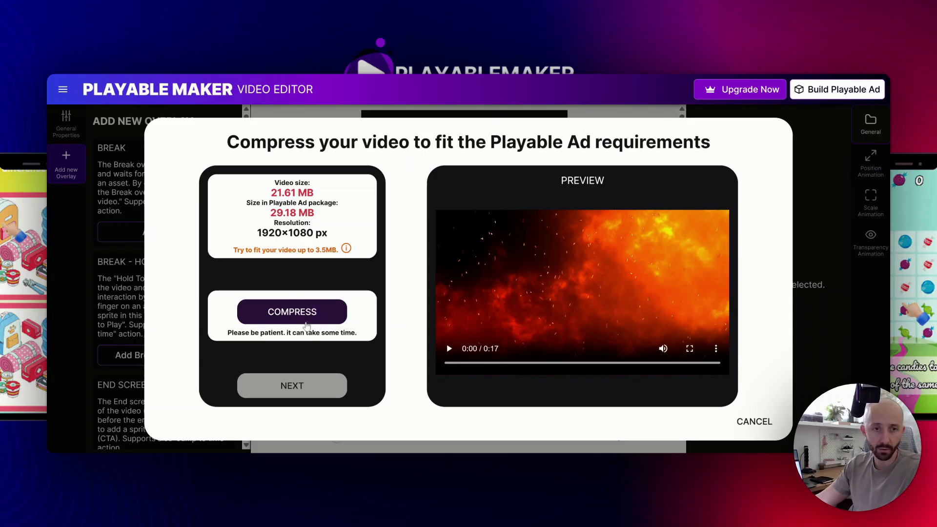
pyautogui.click(299, 317)
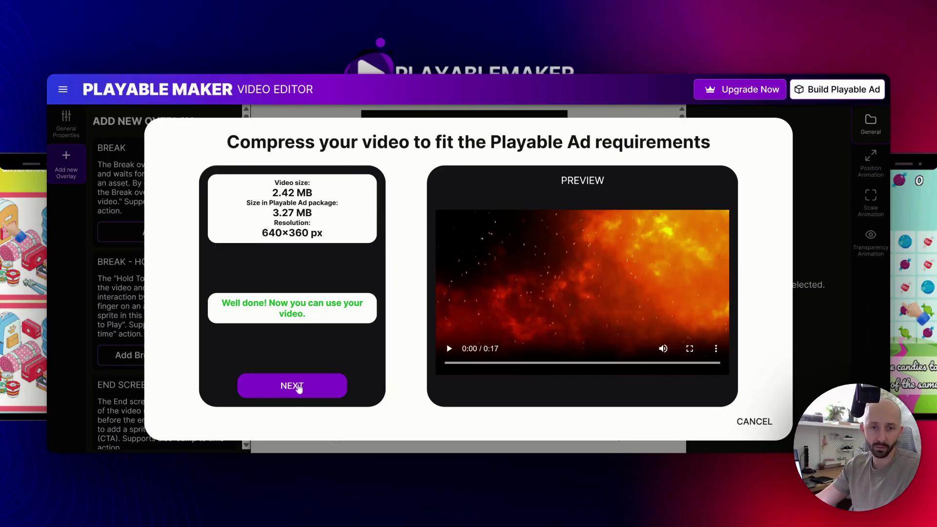
pyautogui.click(297, 387)
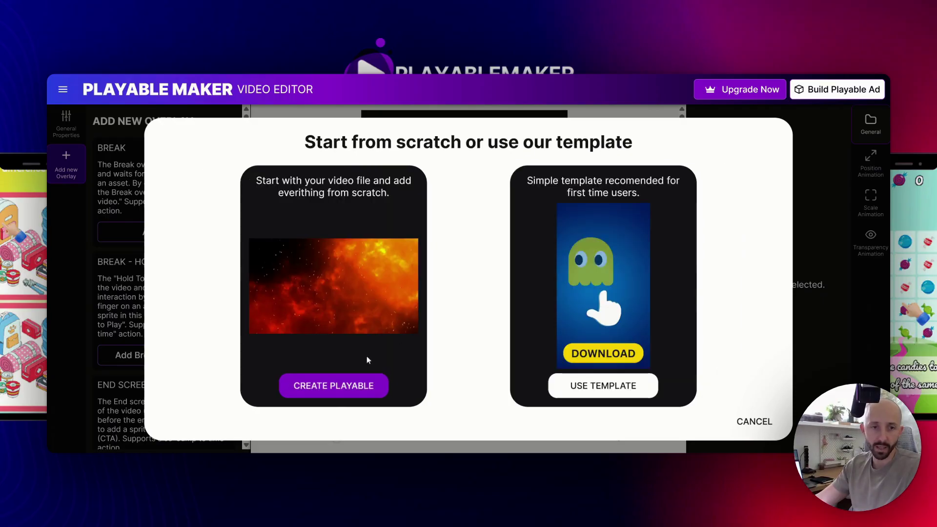
pyautogui.click(311, 396)
# Switch the ad preview to landscape orientation, play the video and stop the playback
pyautogui.scroll(-1, 583, 249)
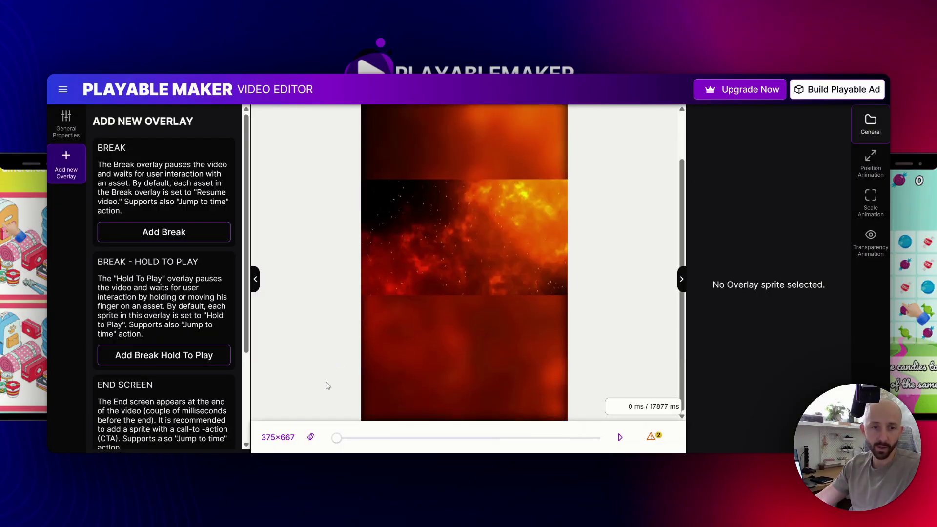
pyautogui.click(311, 436)
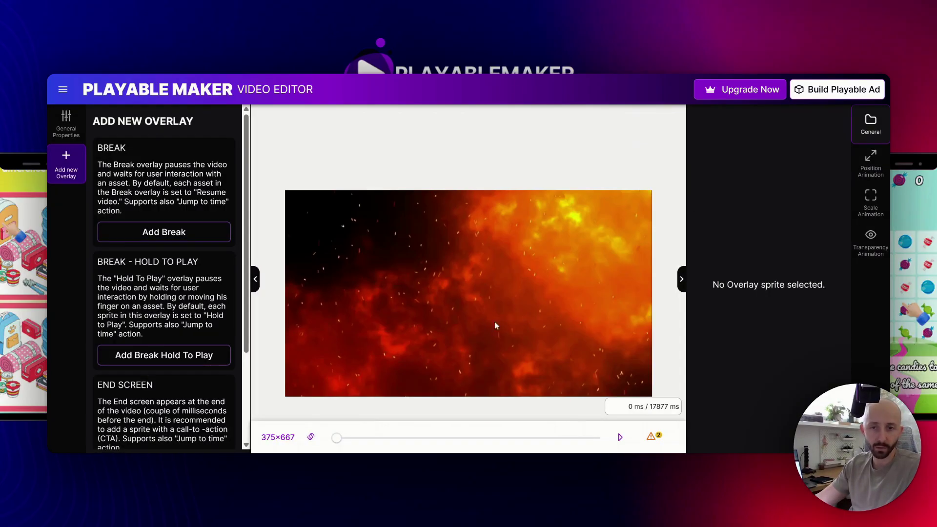
pyautogui.click(620, 437)
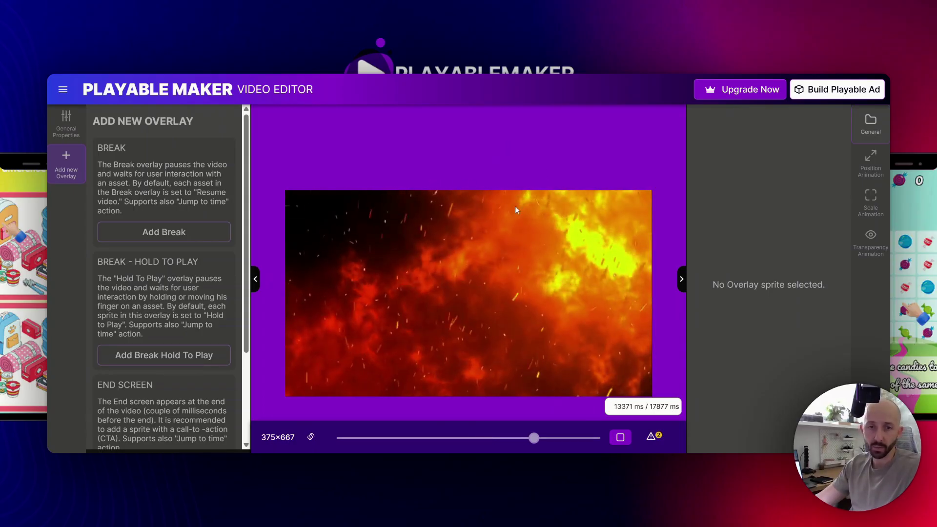
pyautogui.click(619, 436)
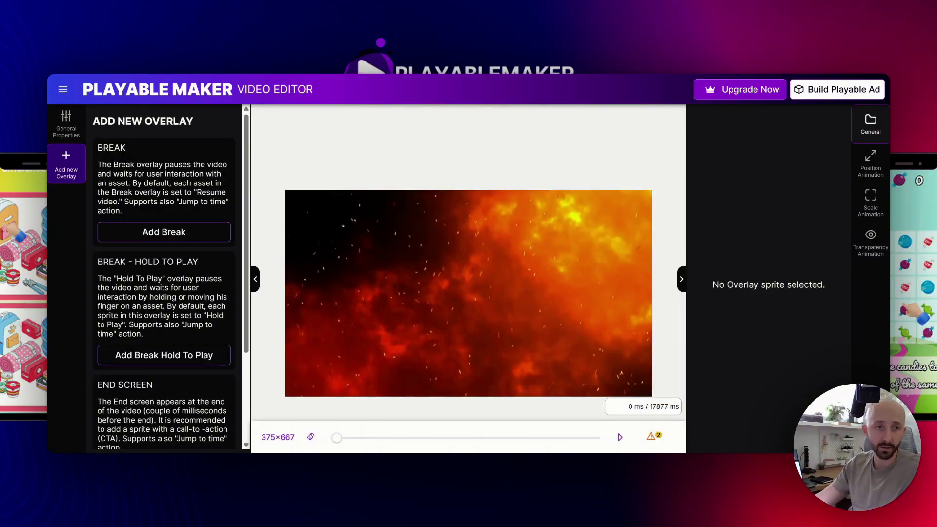
pyautogui.click(159, 233)
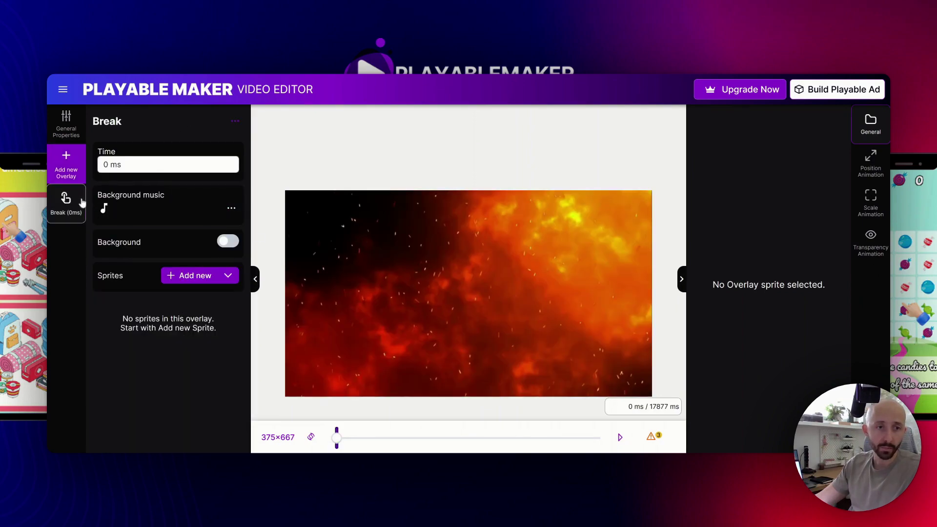
pyautogui.click(235, 121)
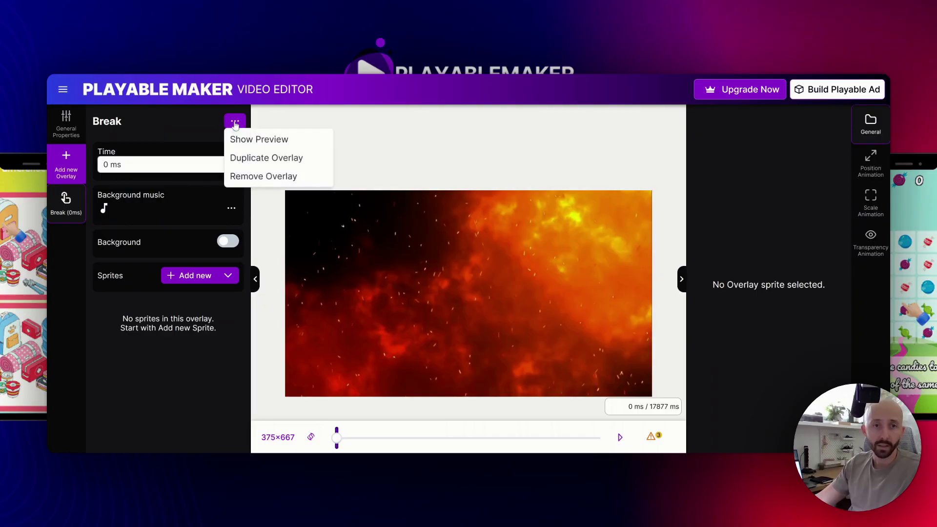
pyautogui.click(266, 177)
pyautogui.click(542, 296)
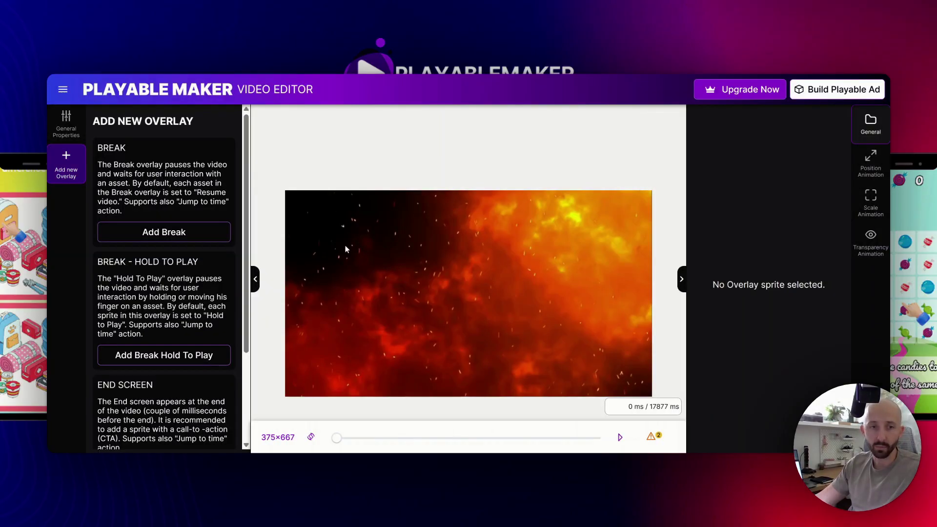
# Add a permanent overlay and set its time to 5 ms and its end time to 4000 ms
pyautogui.scroll(-3, 165, 272)
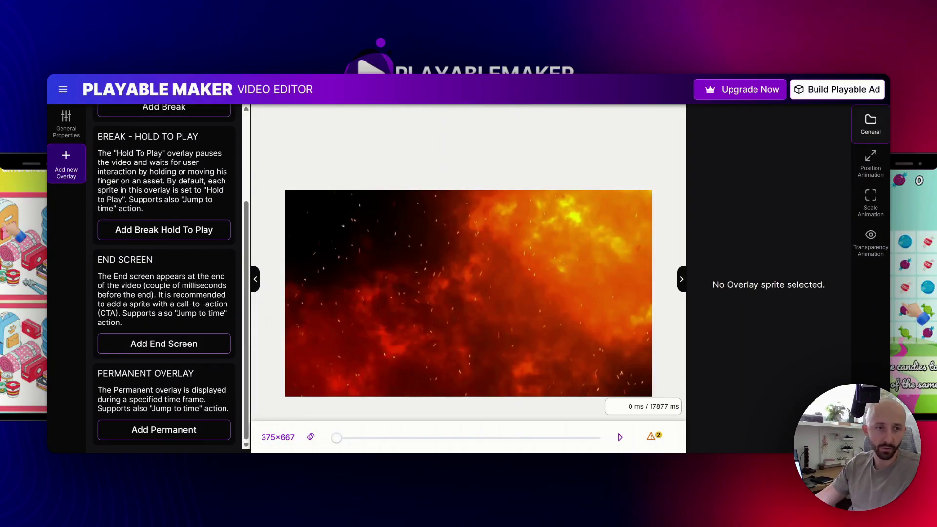
pyautogui.click(166, 430)
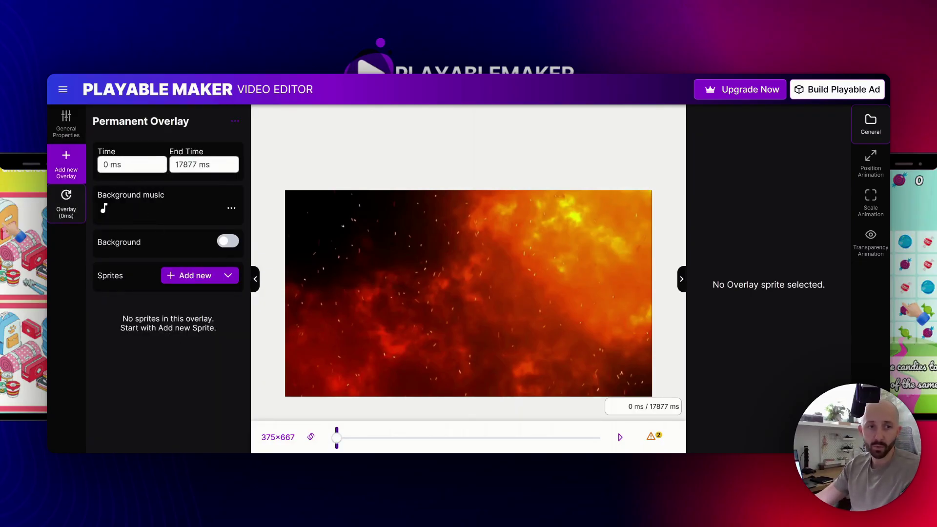
pyautogui.moveTo(337, 437); pyautogui.dragTo(406, 438)
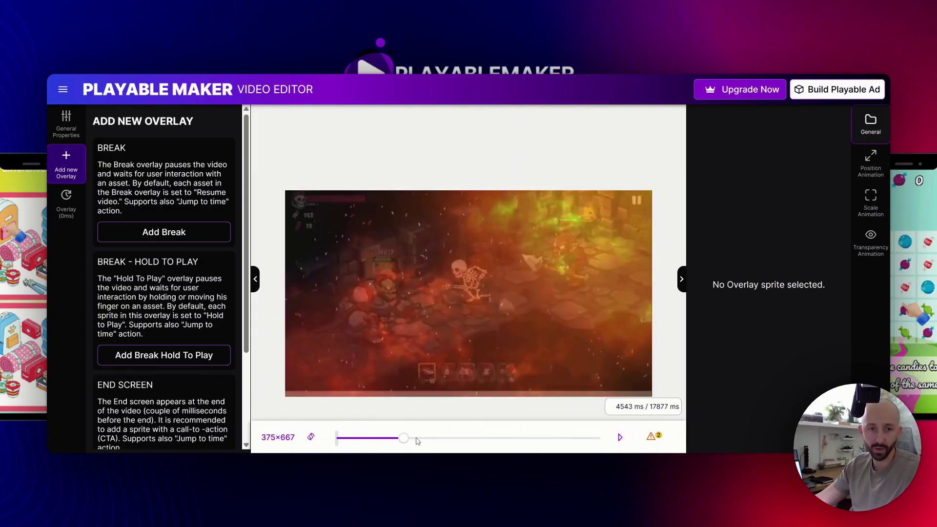
pyautogui.click(66, 203)
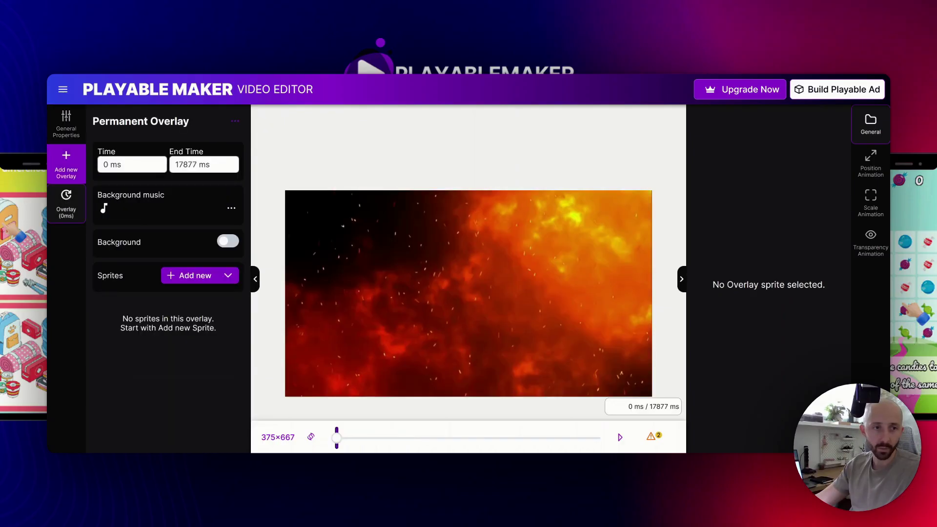
pyautogui.doubleClick(106, 164)
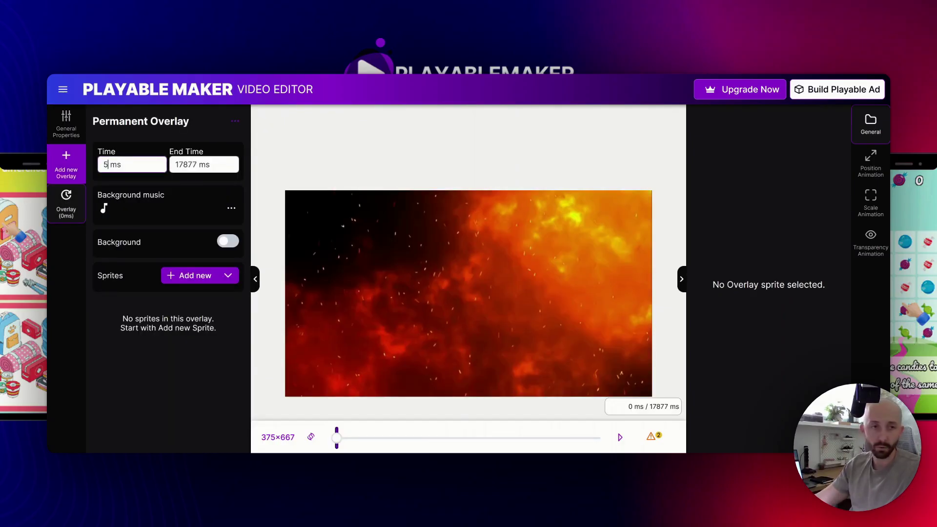
pyautogui.press('Tab')
pyautogui.write('4000')
pyautogui.click(180, 380)
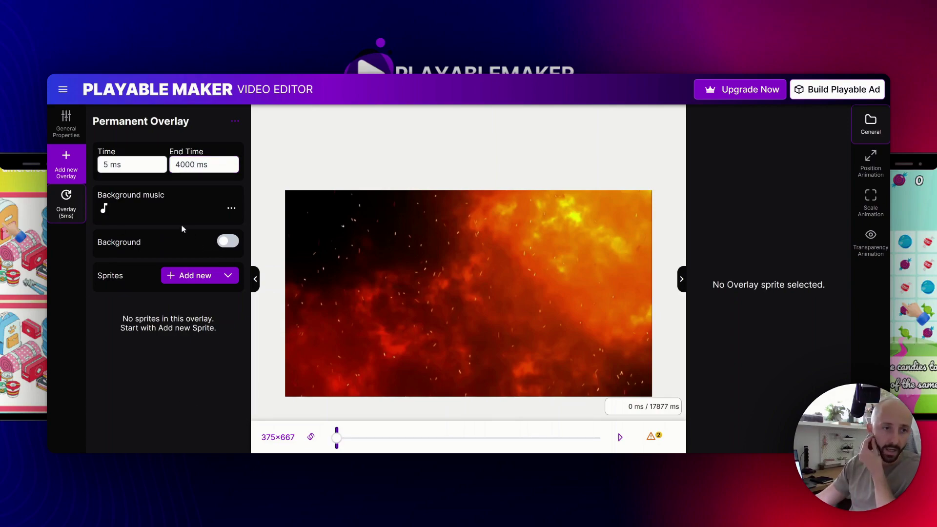
# Add a new sprite to the permanent overlay with the text "CAN YOU SURVIVE AT LEAST 5 SECONDS?"
pyautogui.click(189, 276)
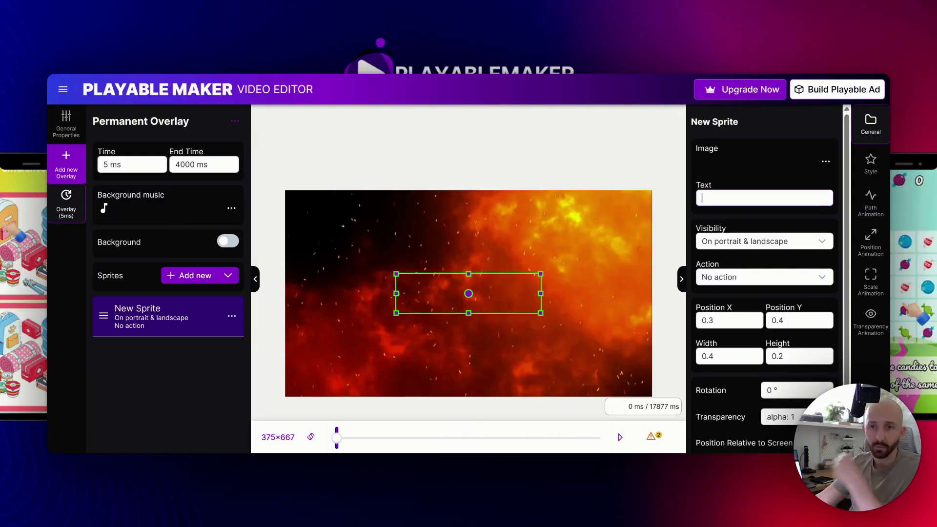
pyautogui.write('CAN YOU SUIRVIV')
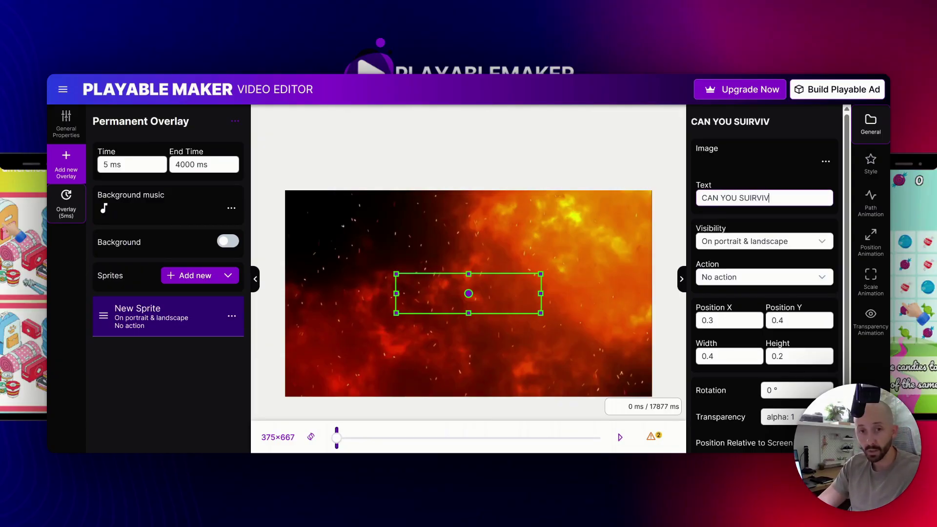
pyautogui.press('BackSpace')
pyautogui.press('BackSpace')
pyautogui.press('BackSpace')
pyautogui.press('BackSpace')
pyautogui.press('BackSpace')
pyautogui.write('RVIVE AT LEAST 10')
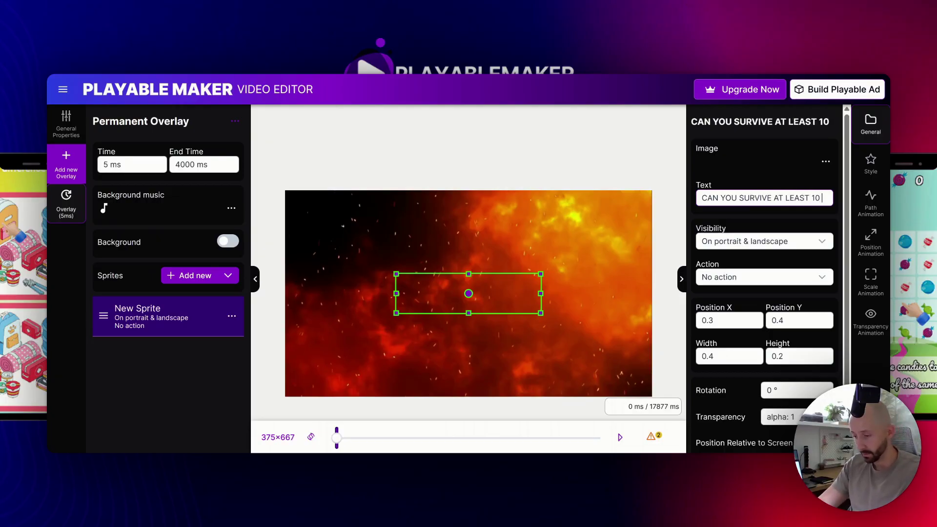
pyautogui.press('BackSpace')
pyautogui.press('BackSpace')
pyautogui.write('5 SECONDS?')
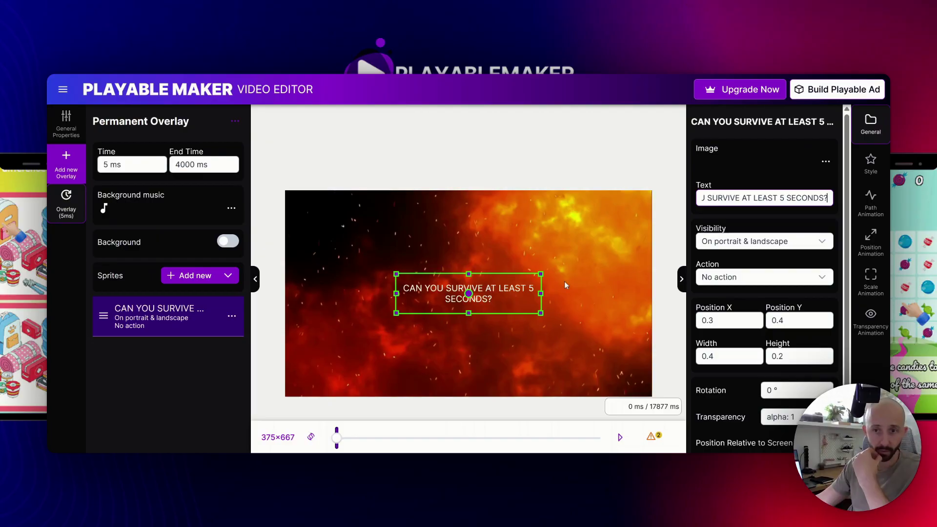
# Set the ad's global font to AloeveraDisplay-Black.ttf from the asset catalog
pyautogui.click(66, 124)
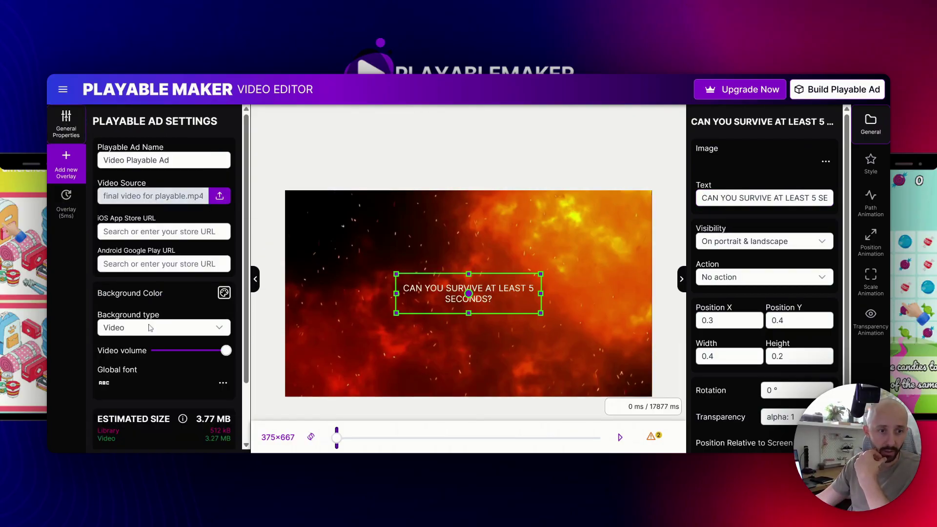
pyautogui.click(140, 380)
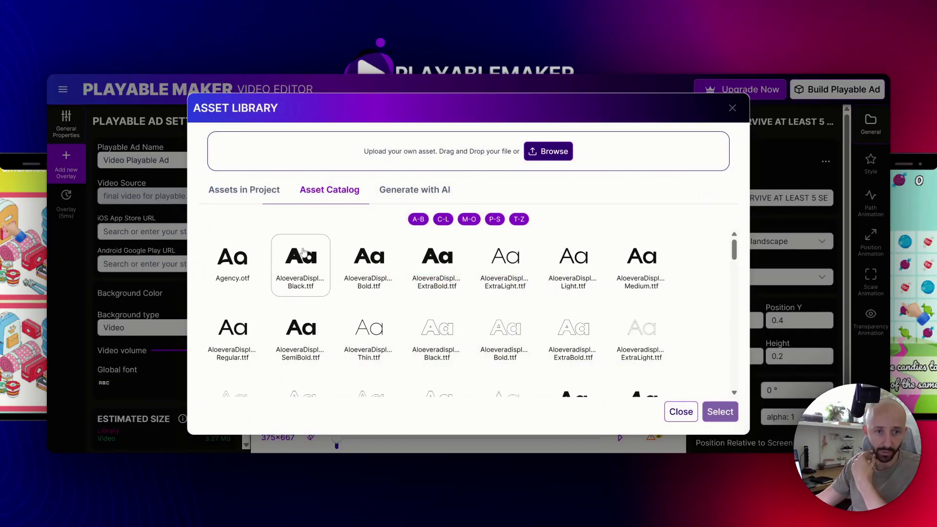
pyautogui.doubleClick(302, 253)
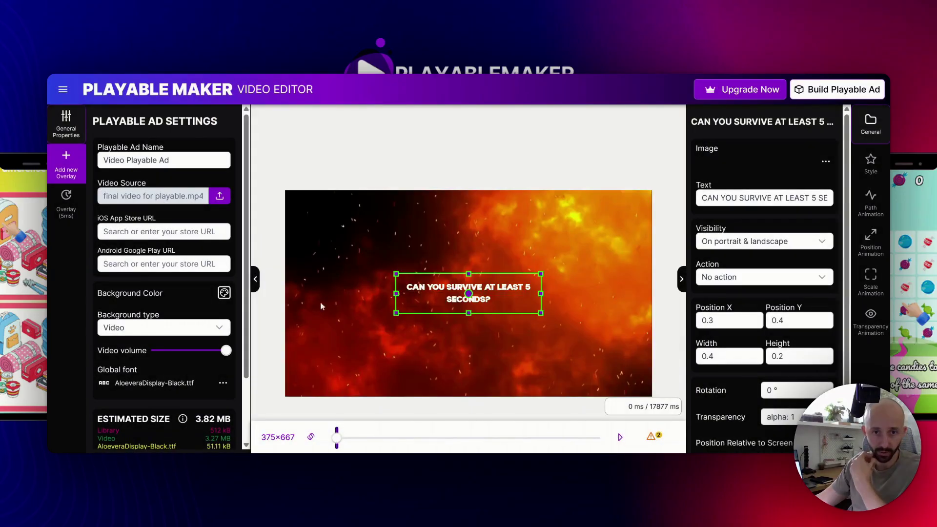
# Change the ad's global font to Futuru-Black.ttf from the asset catalog
pyautogui.click(128, 383)
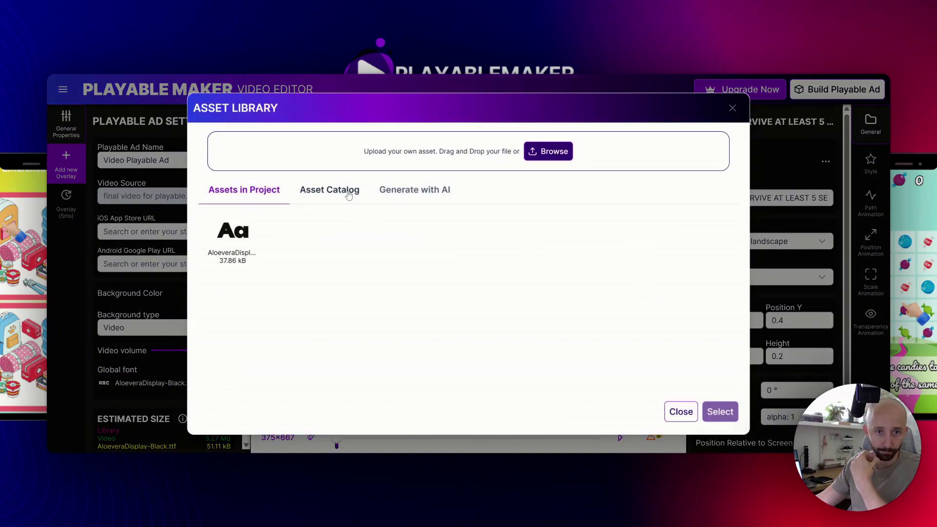
pyautogui.click(348, 196)
pyautogui.scroll(-10, 571, 293)
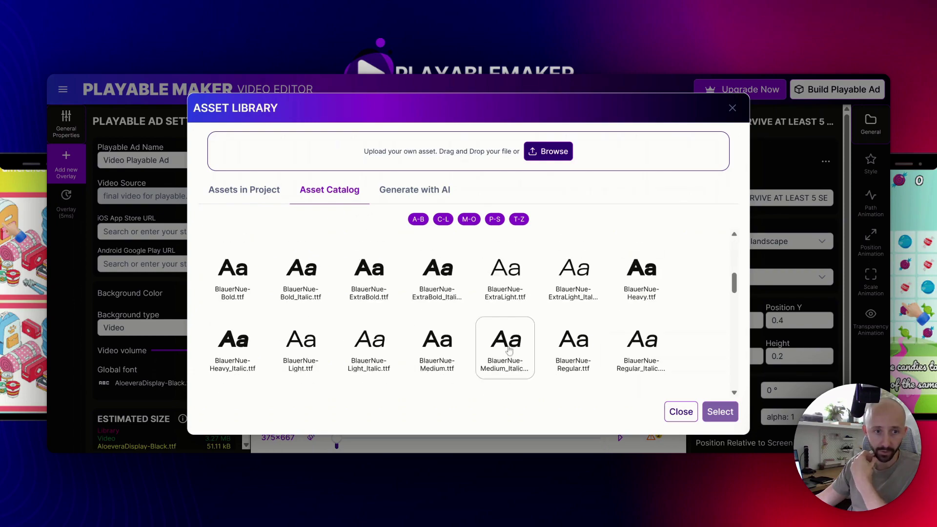
pyautogui.scroll(-5, 508, 350)
pyautogui.doubleClick(230, 271)
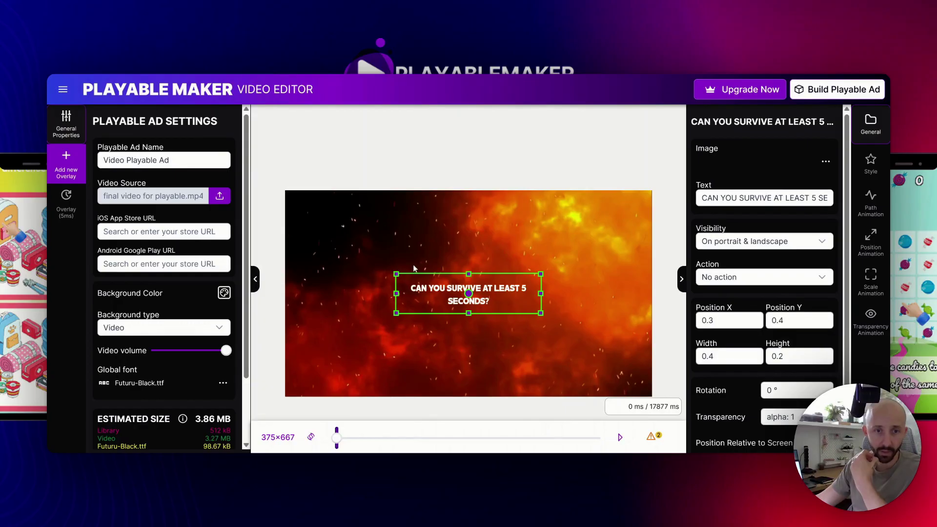
# Enlarge the text sprite's box to about 0.67 wide and 0.55 high, and set its font size to 2 rem
pyautogui.moveTo(396, 274); pyautogui.dragTo(346, 236)
pyautogui.moveTo(540, 313); pyautogui.dragTo(590, 346)
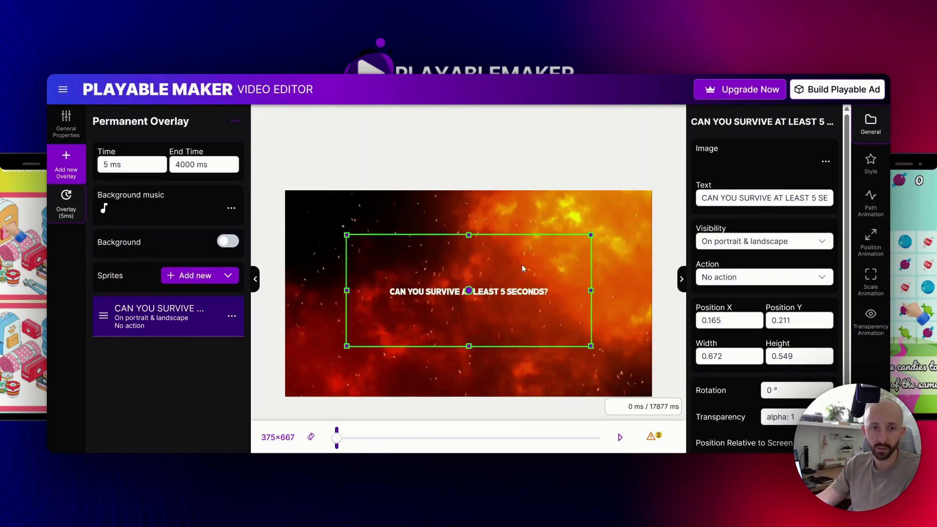
pyautogui.click(870, 162)
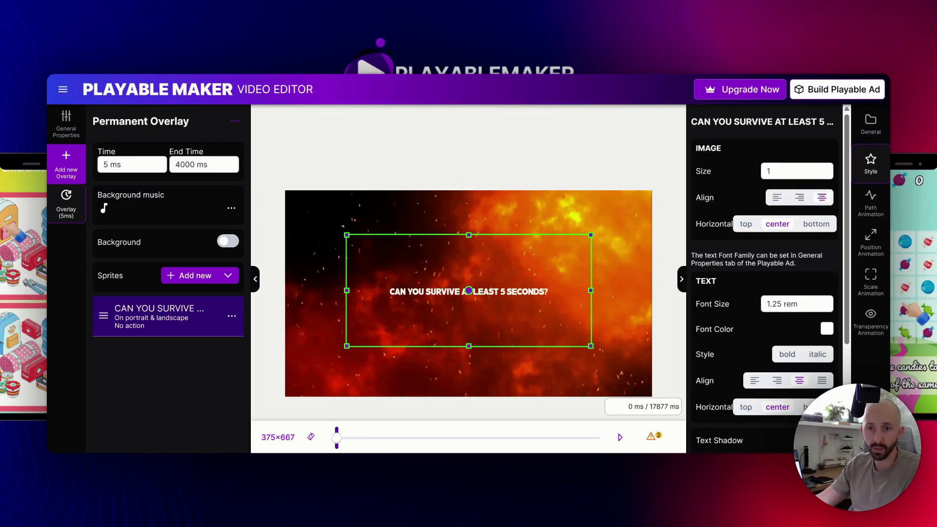
pyautogui.scroll(-3, 764, 283)
pyautogui.moveTo(801, 194); pyautogui.dragTo(730, 195)
pyautogui.write('2')
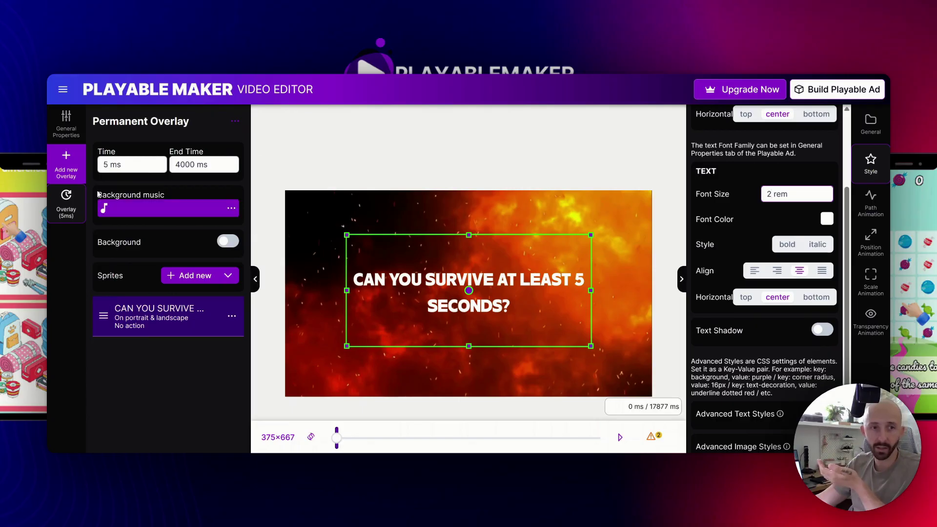
# Enable a transparency animation on the text sprite and set its transparency to alpha 1
pyautogui.moveTo(105, 122); pyautogui.dragTo(201, 125)
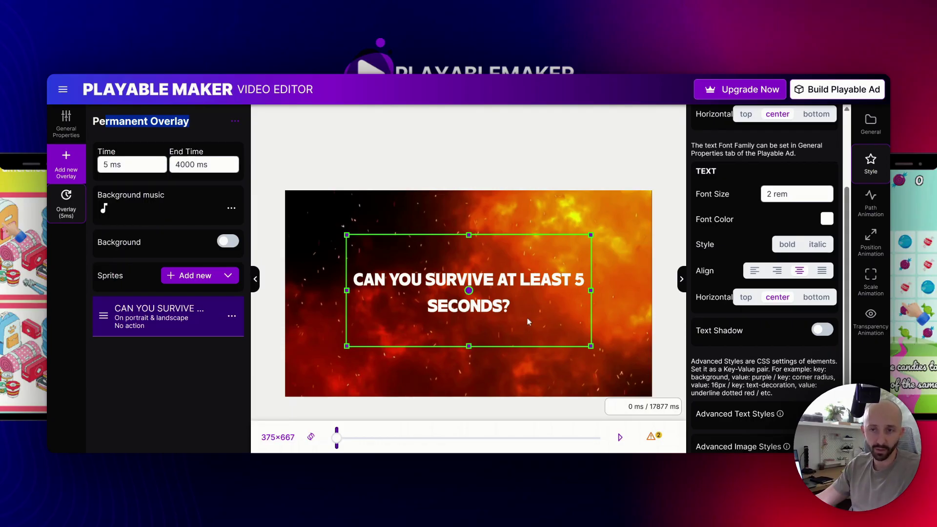
pyautogui.click(871, 321)
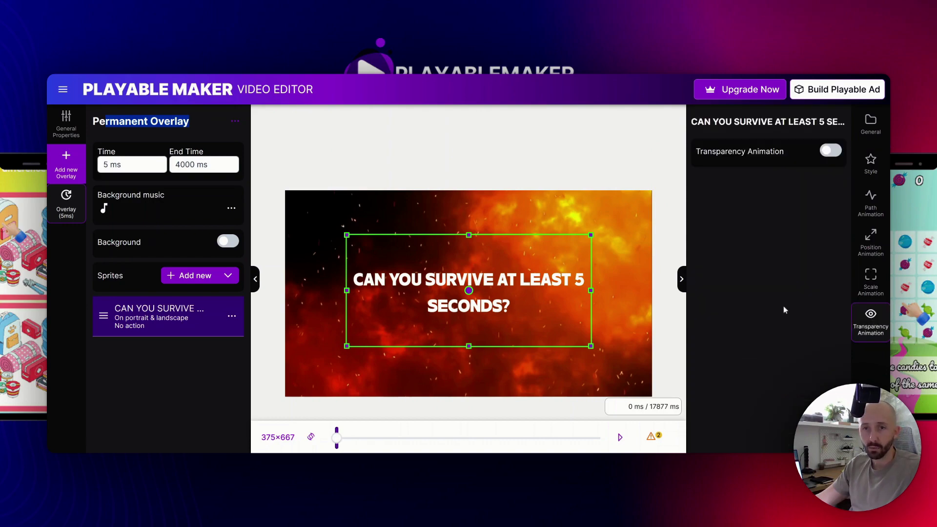
pyautogui.click(829, 151)
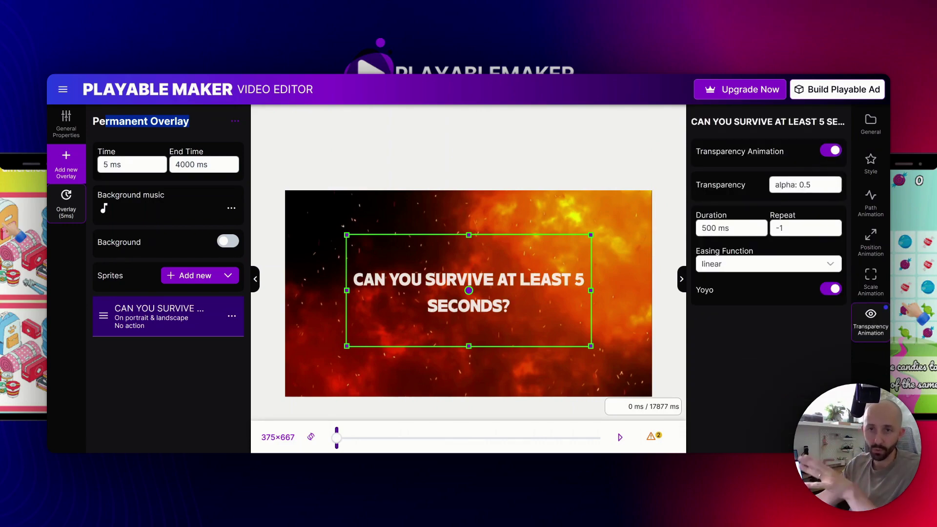
pyautogui.moveTo(824, 185); pyautogui.dragTo(747, 189)
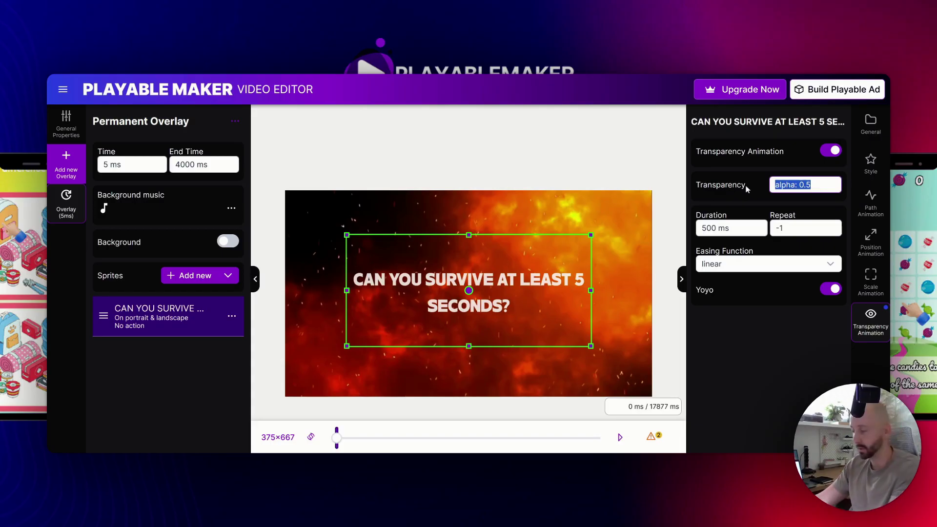
pyautogui.write('alpha: 1')
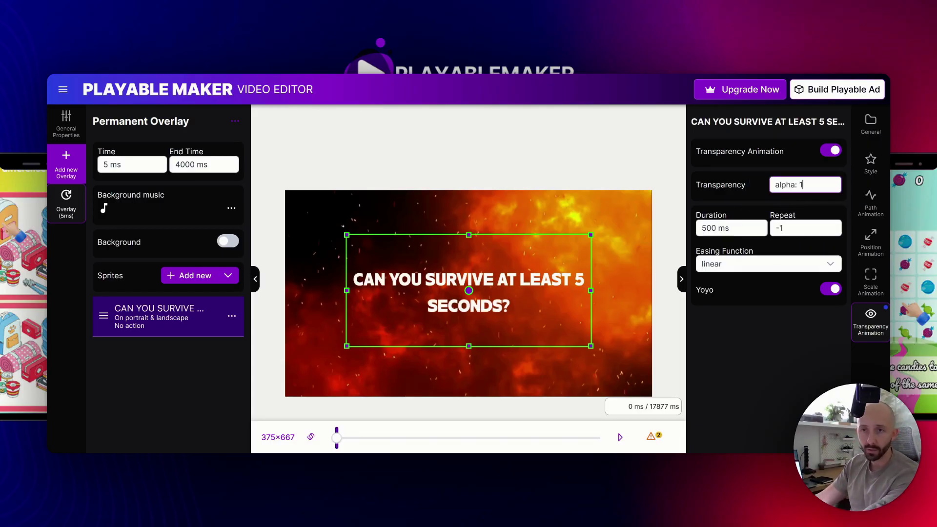
# Set the survival-question text sprite's own starting transparency to alpha 0
pyautogui.click(871, 125)
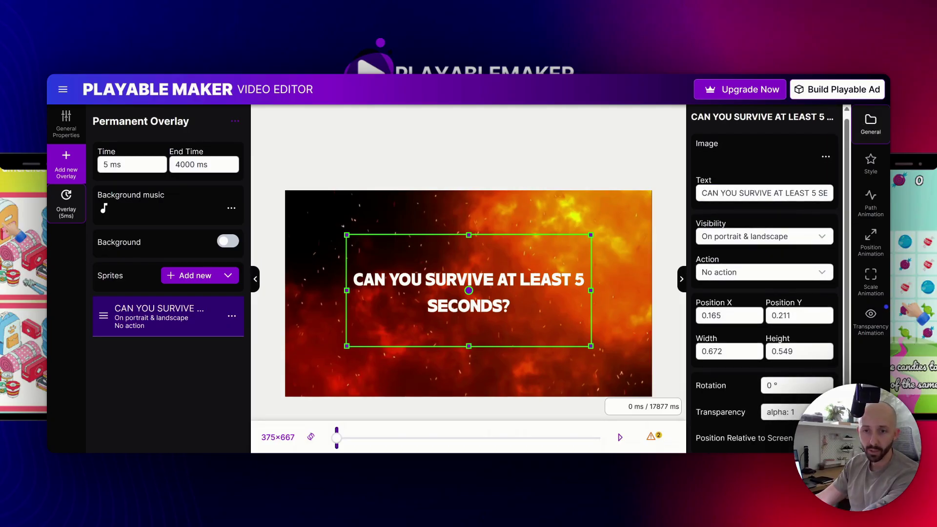
pyautogui.moveTo(795, 412); pyautogui.dragTo(759, 414)
pyautogui.write('0')
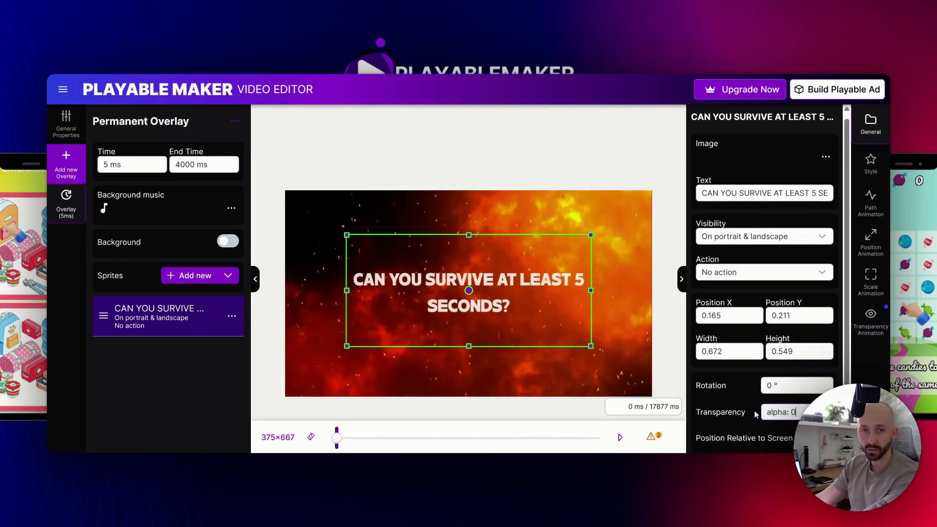
# Set the text sprite's transparency animation duration to 1000 ms and preview the ad
pyautogui.click(870, 320)
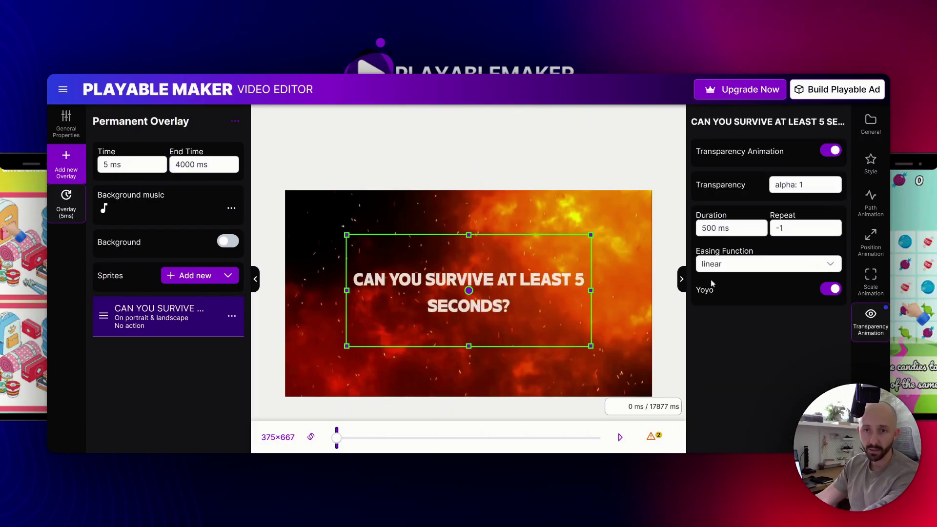
pyautogui.press('BackSpace')
pyautogui.write('10')
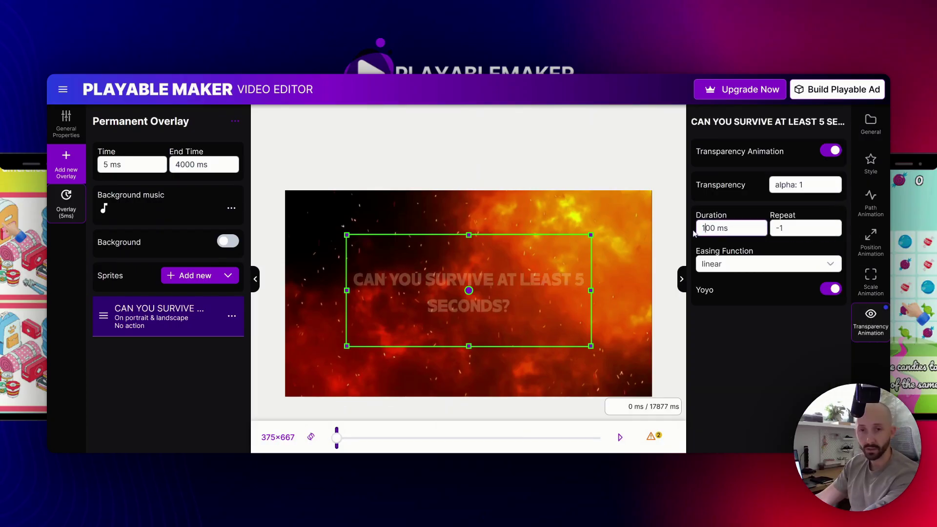
pyautogui.click(620, 437)
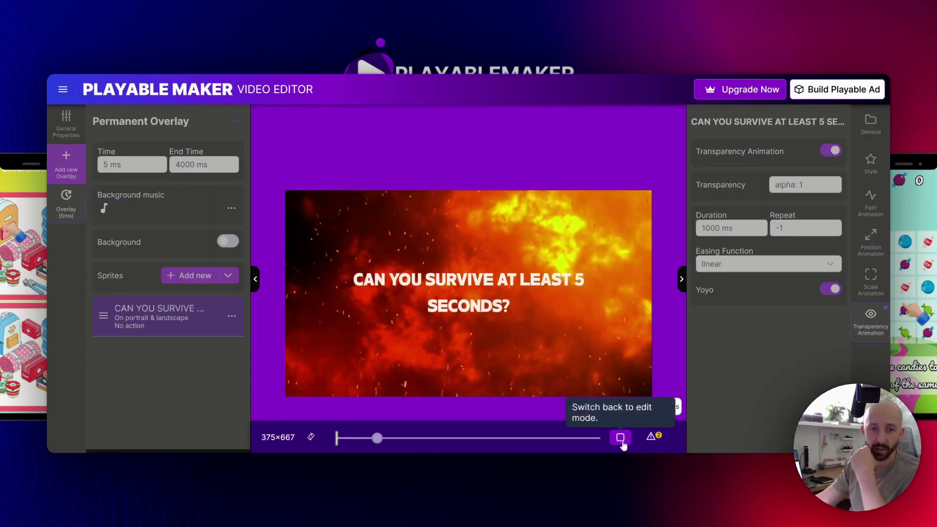
pyautogui.click(619, 437)
# Set the text's transparency animation to repeat 0 times and preview the fade
pyautogui.tripleClick(801, 234)
pyautogui.write('0')
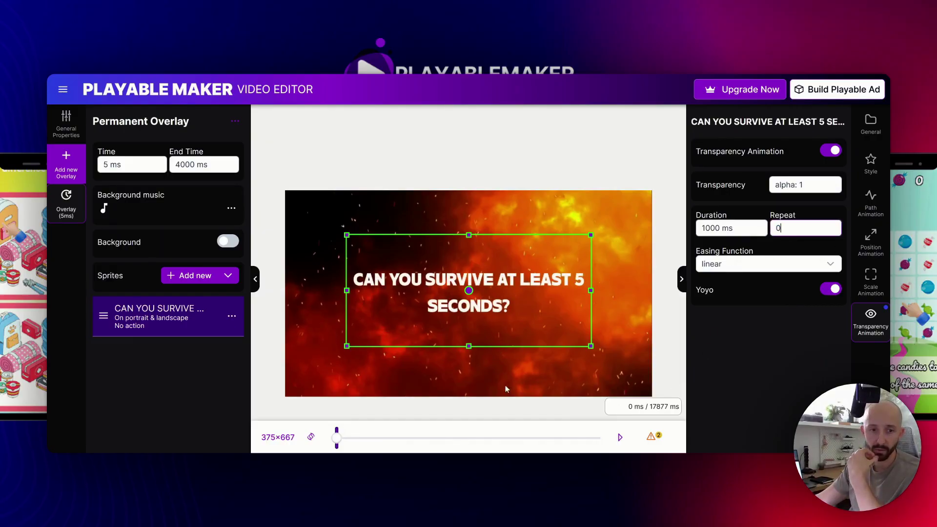
pyautogui.click(620, 437)
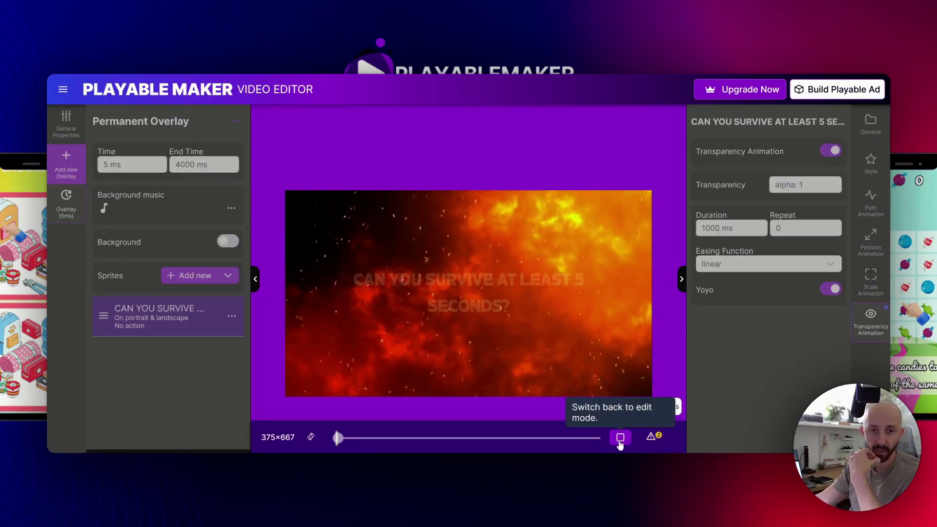
pyautogui.click(582, 256)
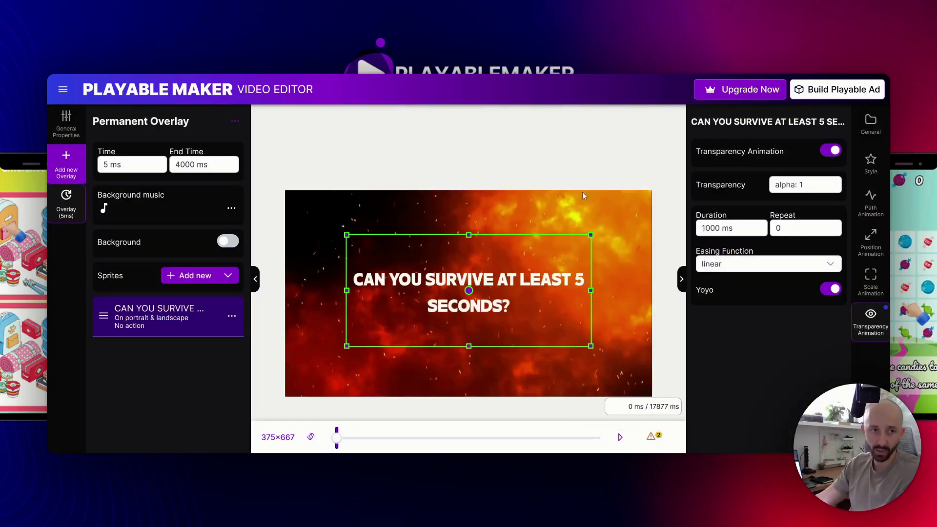
# Add a Break overlay and set its time to 4005 ms
pyautogui.click(66, 161)
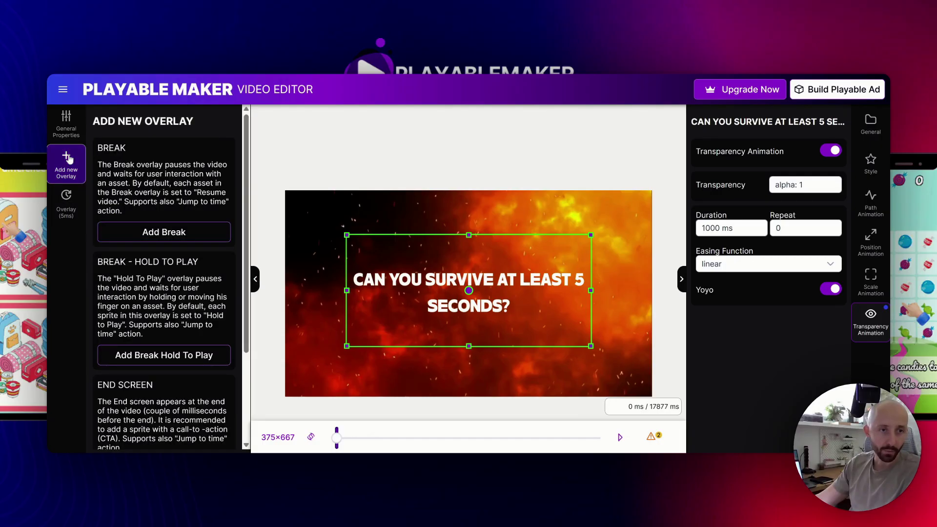
pyautogui.click(164, 232)
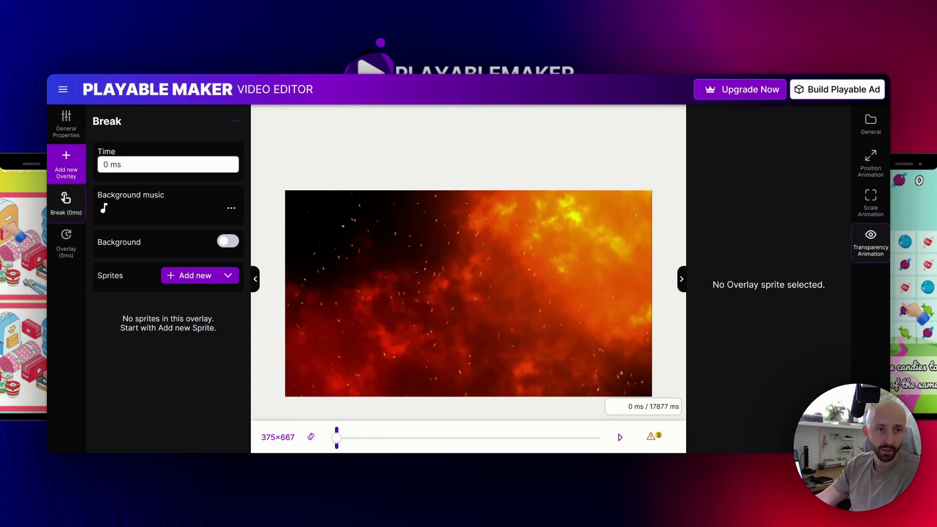
pyautogui.doubleClick(105, 165)
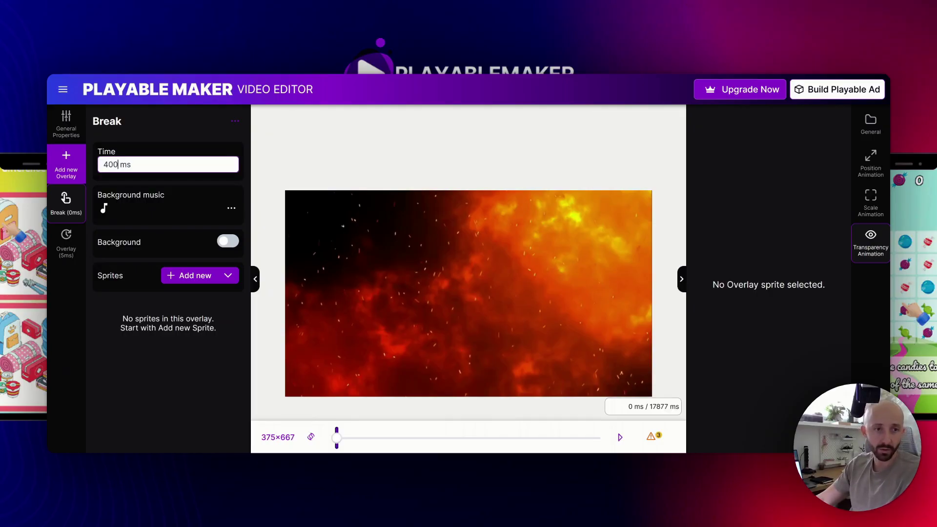
pyautogui.press('Return')
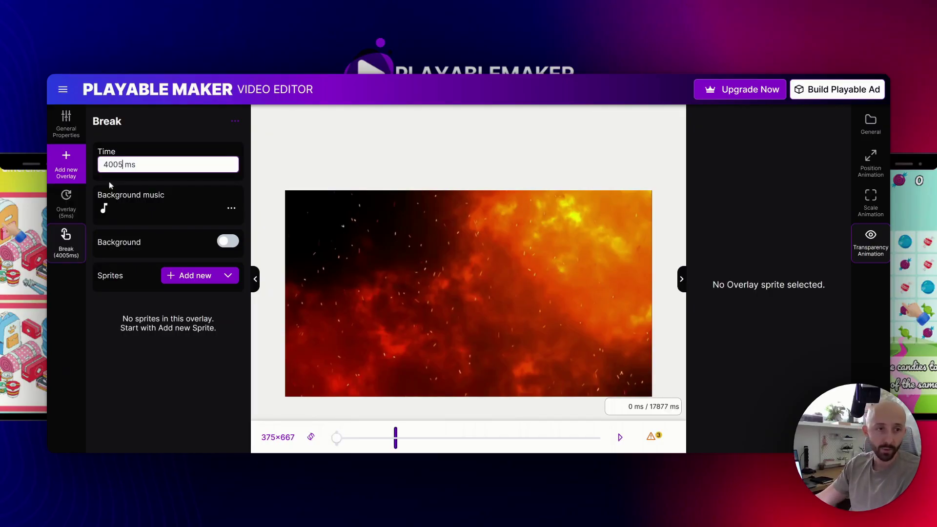
# Add a sprite to the 4005 ms Break overlay with the project image btn.png, placed at about X 0.288, Y 0.397
pyautogui.click(68, 213)
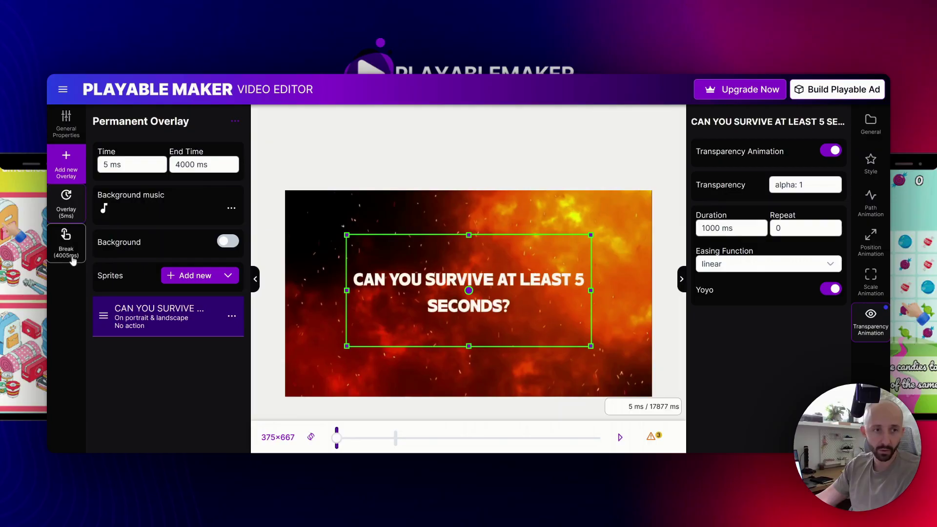
pyautogui.click(66, 242)
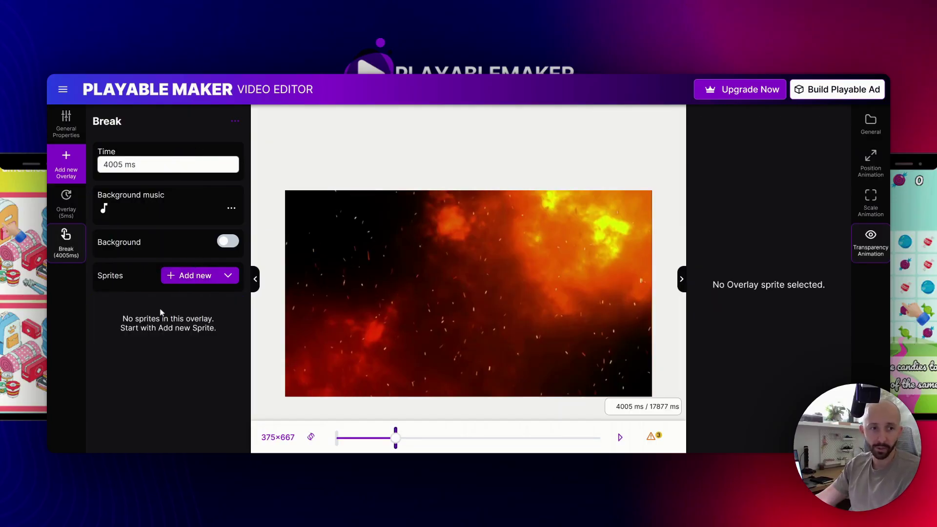
pyautogui.click(194, 281)
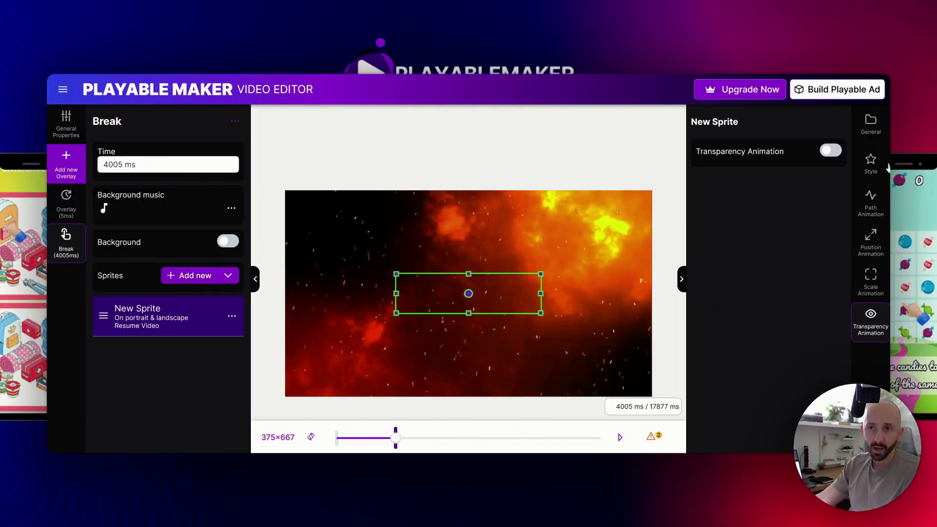
pyautogui.click(868, 129)
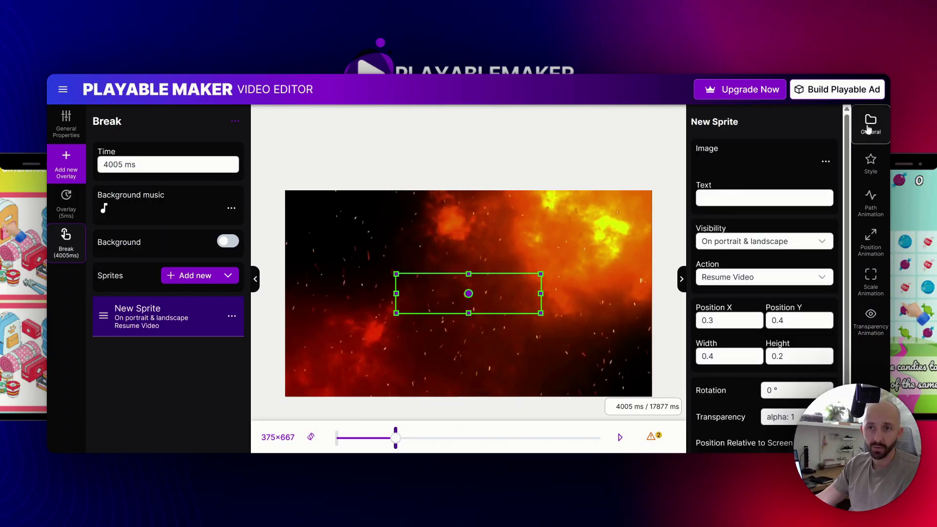
pyautogui.click(747, 165)
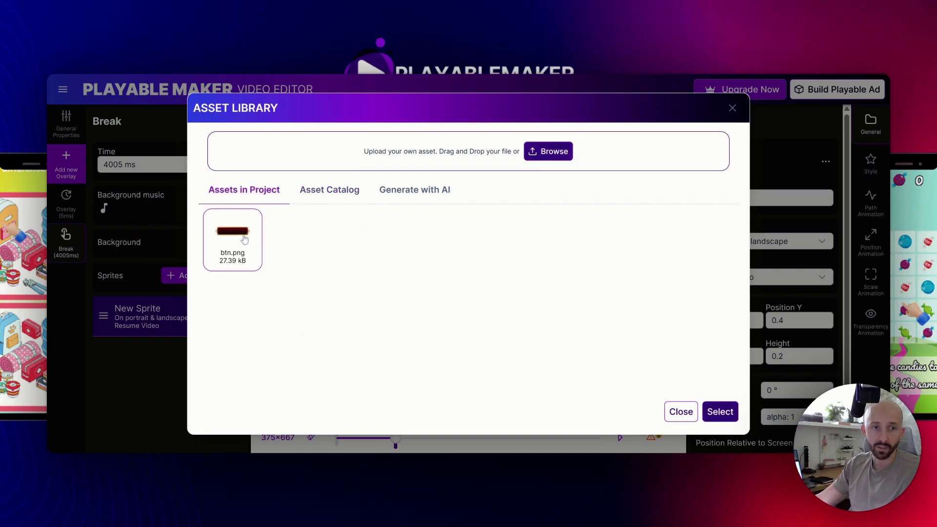
pyautogui.doubleClick(245, 239)
pyautogui.moveTo(468, 294); pyautogui.dragTo(463, 293)
# Label the button sprite START NOW
pyautogui.click(764, 198)
pyautogui.write('start n')
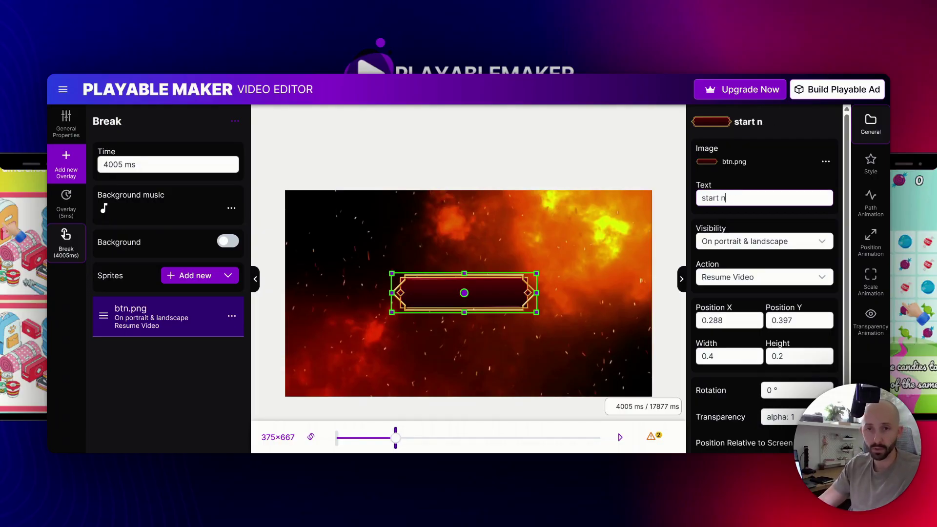
pyautogui.write('START NOW')
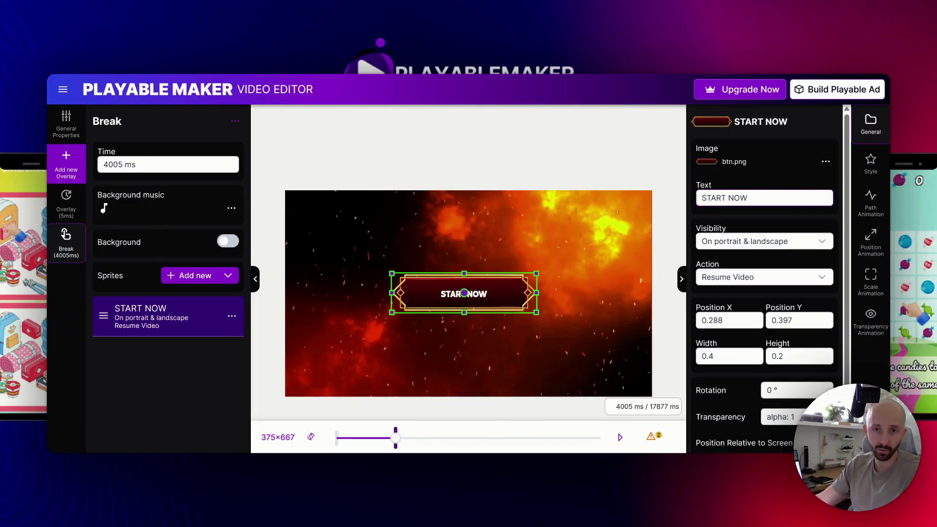
# Set the START NOW text's font size to 2 rem with centre vertical alignment
pyautogui.click(867, 177)
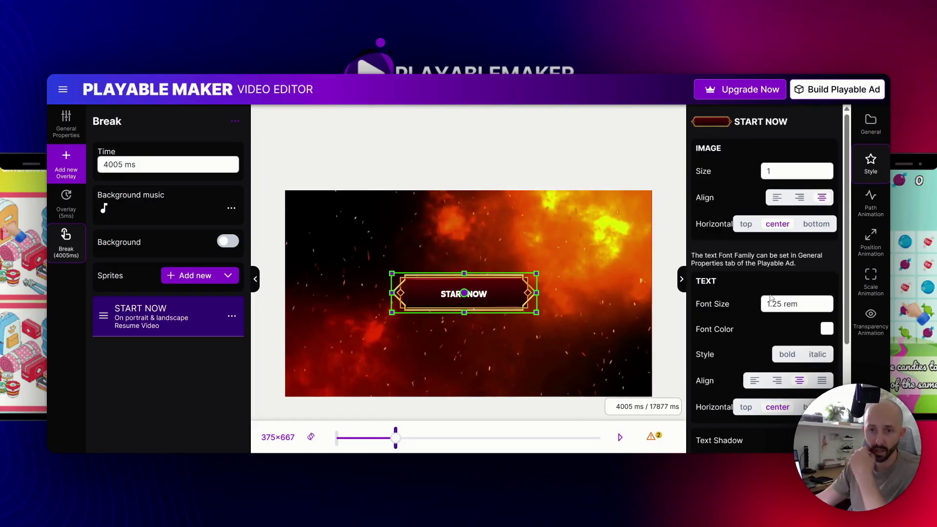
pyautogui.moveTo(785, 304); pyautogui.dragTo(746, 309)
pyautogui.write('0')
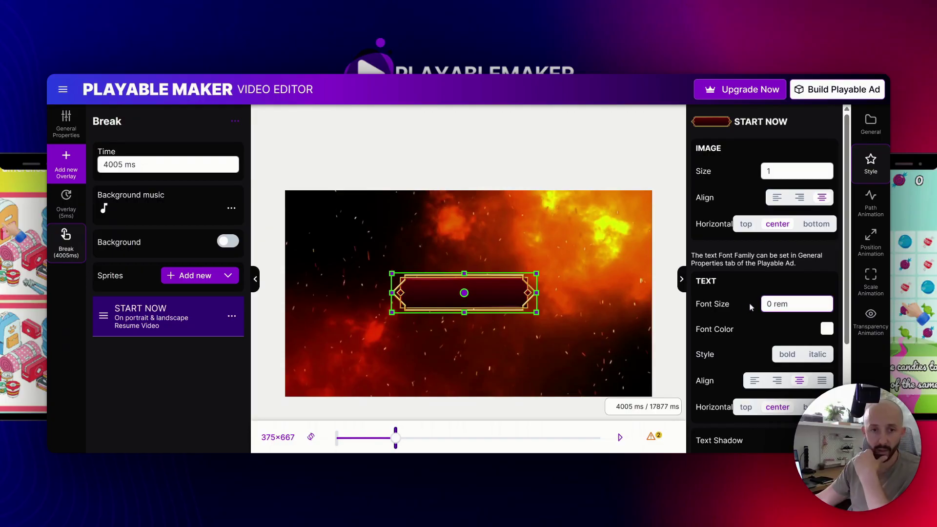
pyautogui.write('2')
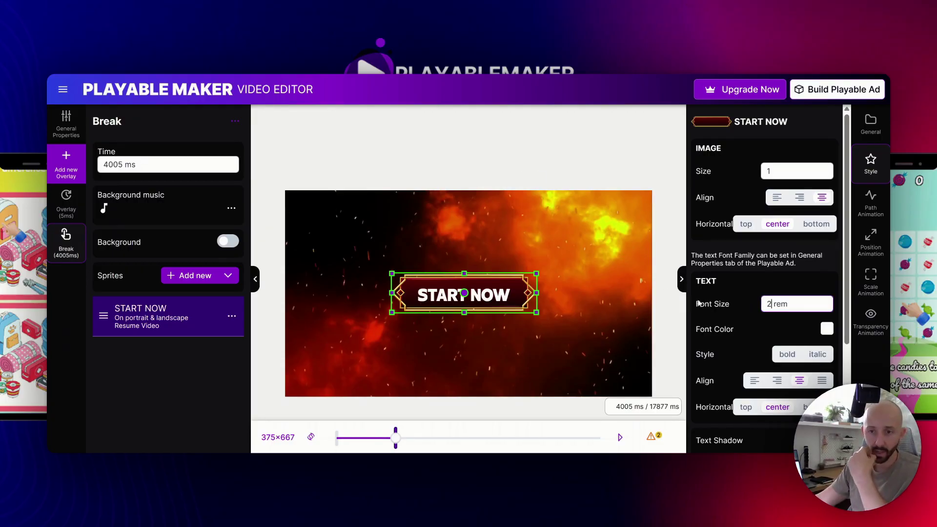
pyautogui.click(746, 408)
pyautogui.click(764, 409)
pyautogui.click(789, 412)
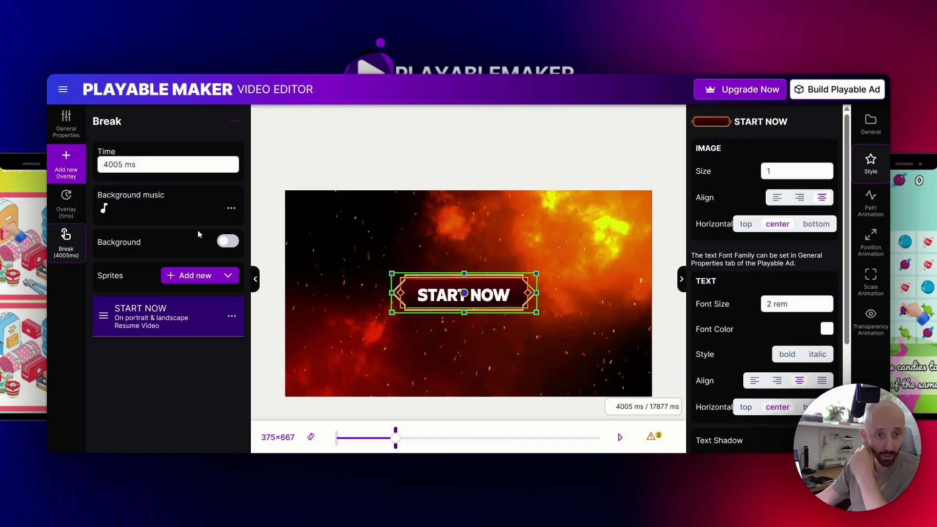
# Enable a transparency animation on the START NOW button and set the sprite's own transparency to alpha 0
pyautogui.click(871, 322)
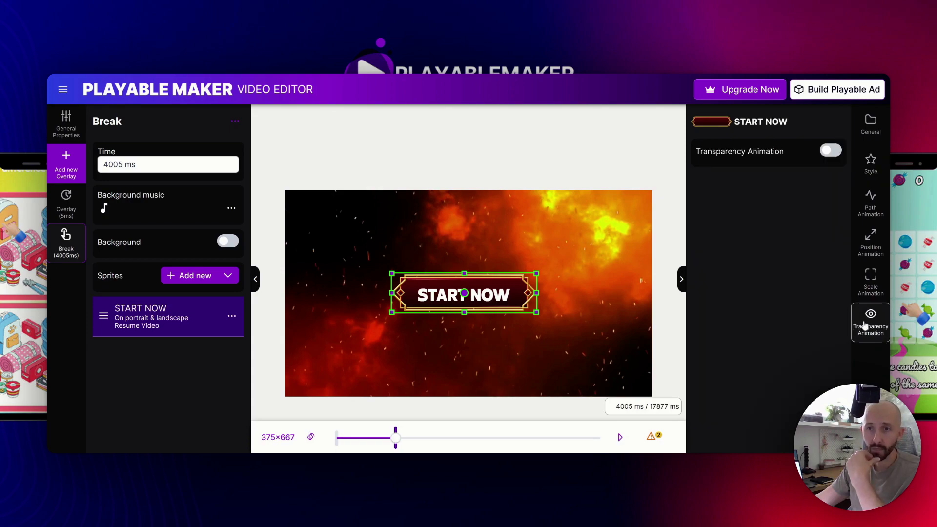
pyautogui.click(831, 151)
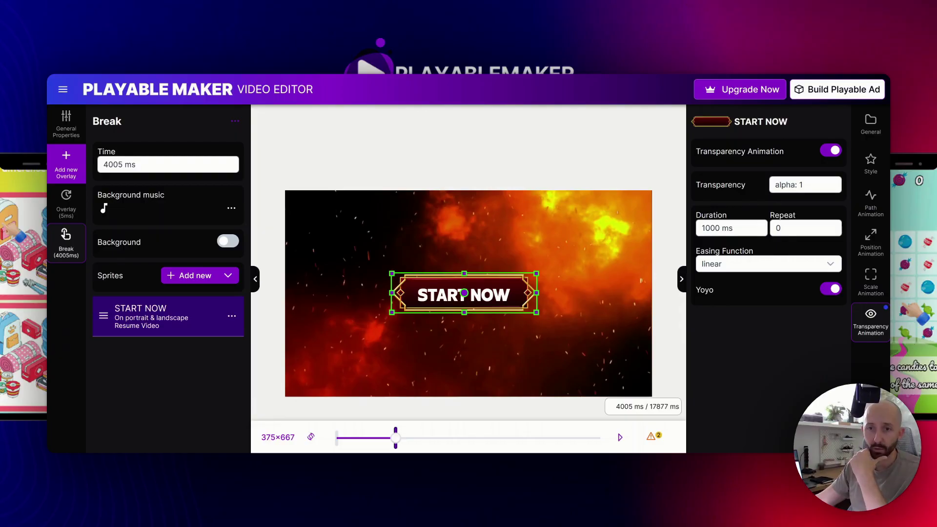
pyautogui.click(870, 125)
pyautogui.click(780, 416)
pyautogui.press('BackSpace')
pyautogui.write('0')
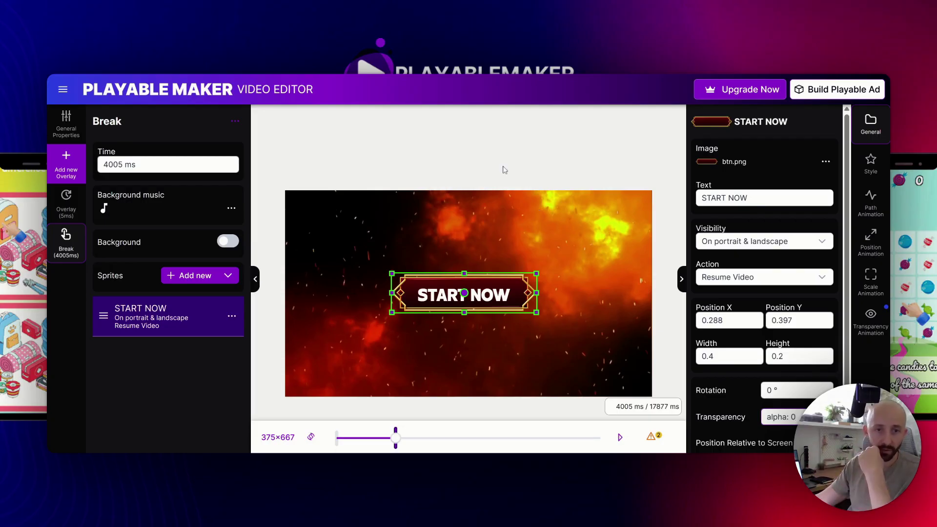
# Add another sprite to the Break overlay using the hand-00017.png image from the asset catalog
pyautogui.click(178, 277)
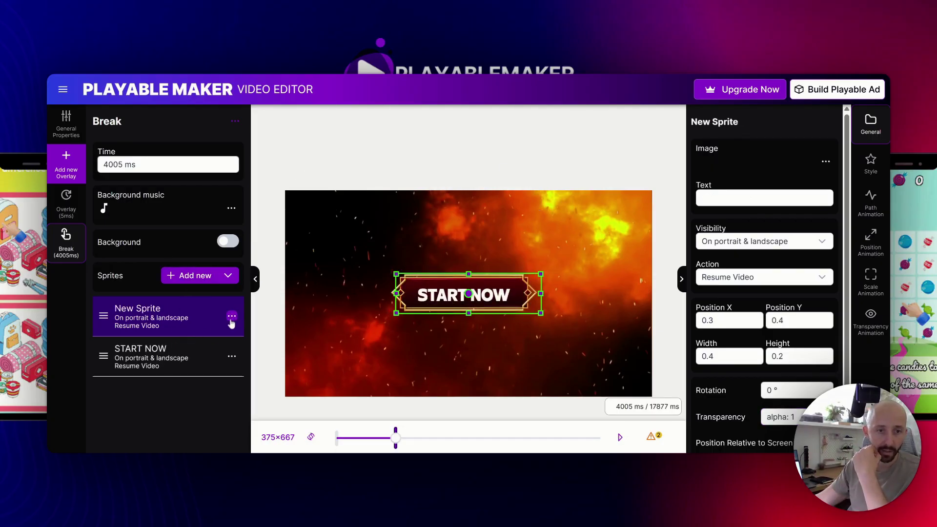
pyautogui.click(740, 165)
pyautogui.click(302, 191)
pyautogui.scroll(-2, 446, 338)
pyautogui.doubleClick(439, 317)
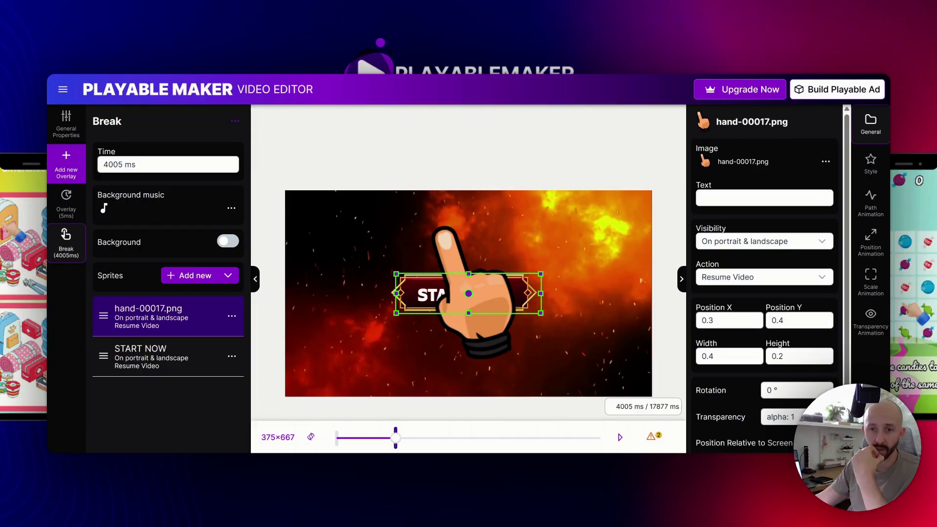
# Set the hand sprite's transparency to alpha 0 and enable its transparency animation
pyautogui.scroll(-1, 764, 278)
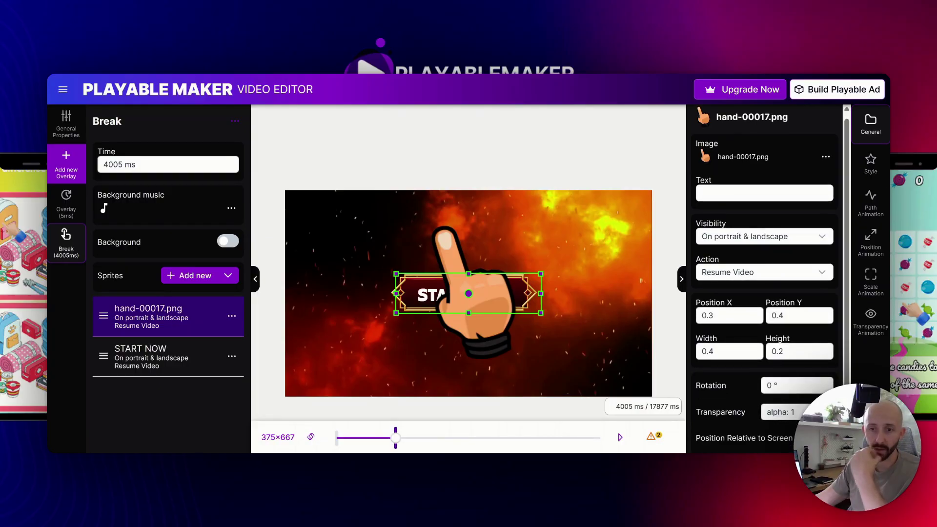
pyautogui.tripleClick(781, 411)
pyautogui.write('0')
pyautogui.click(856, 330)
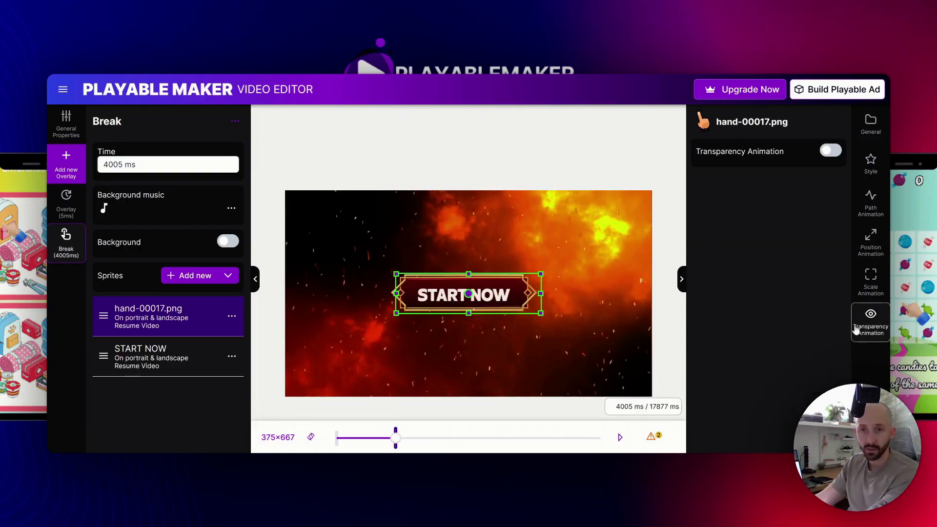
pyautogui.click(830, 151)
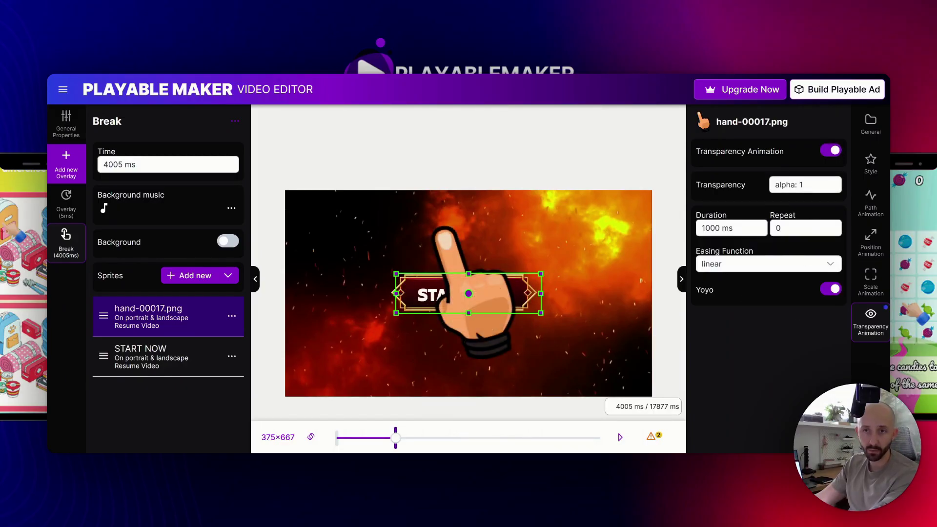
# Set the hand image's size to 0.5 and move the sprite to the lower right of the START NOW button
pyautogui.click(869, 124)
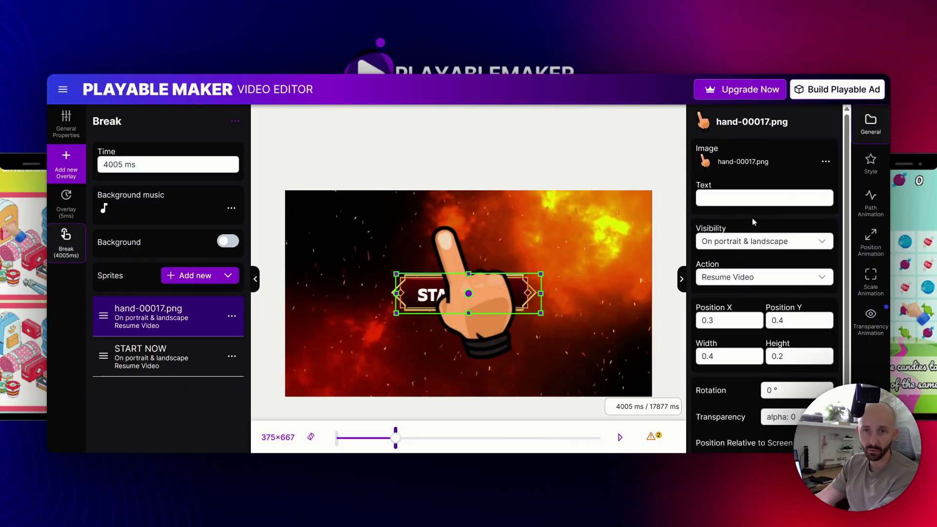
pyautogui.click(871, 163)
pyautogui.moveTo(780, 171); pyautogui.dragTo(743, 171)
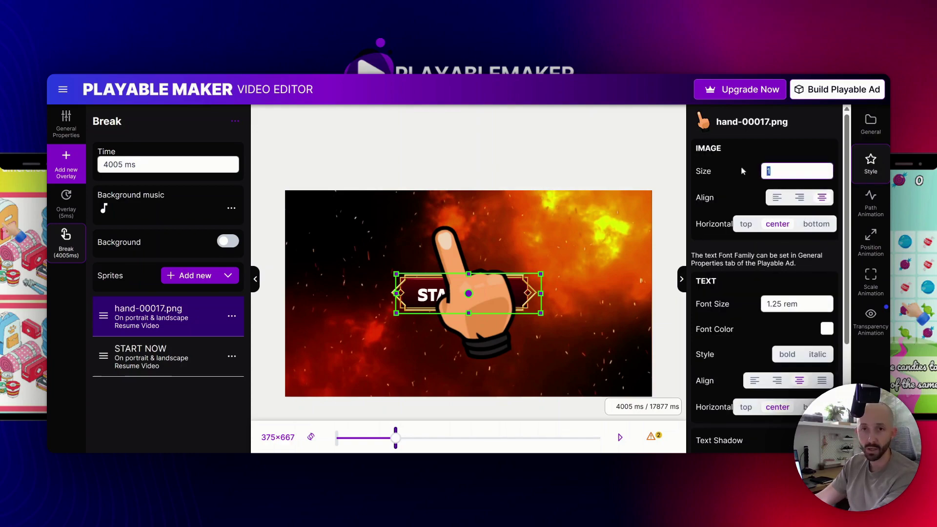
pyautogui.write('0.5')
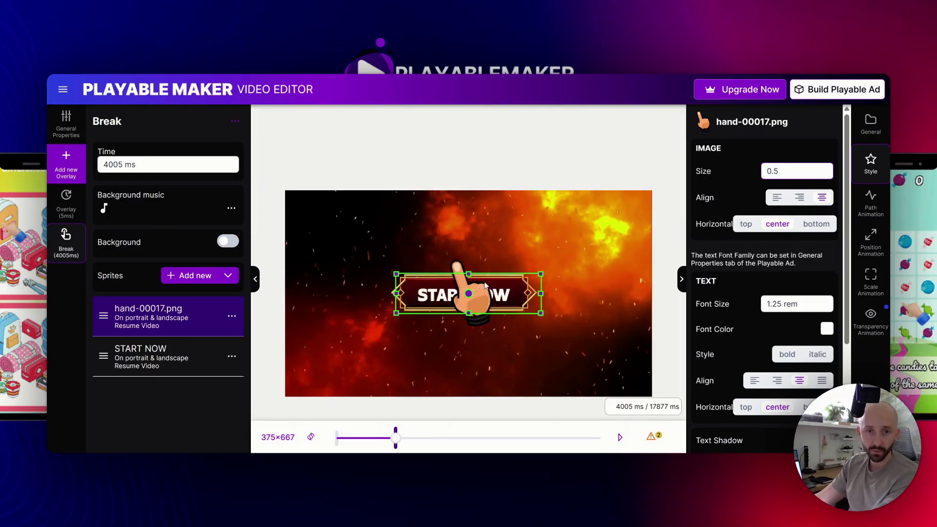
pyautogui.moveTo(467, 293); pyautogui.dragTo(515, 332)
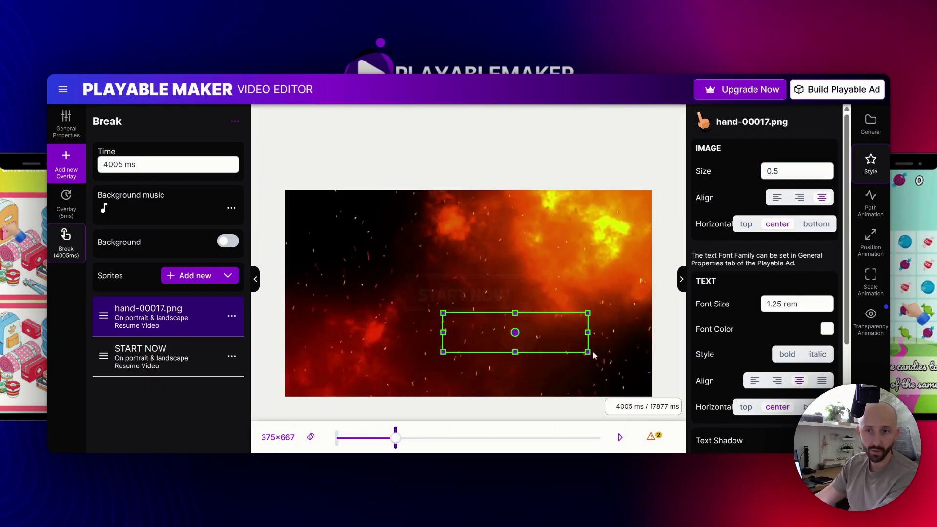
# Enable a position animation on the hand sprite with its destination at about x 0.6237, y 0.6, and shift the sprite slightly right
pyautogui.click(871, 242)
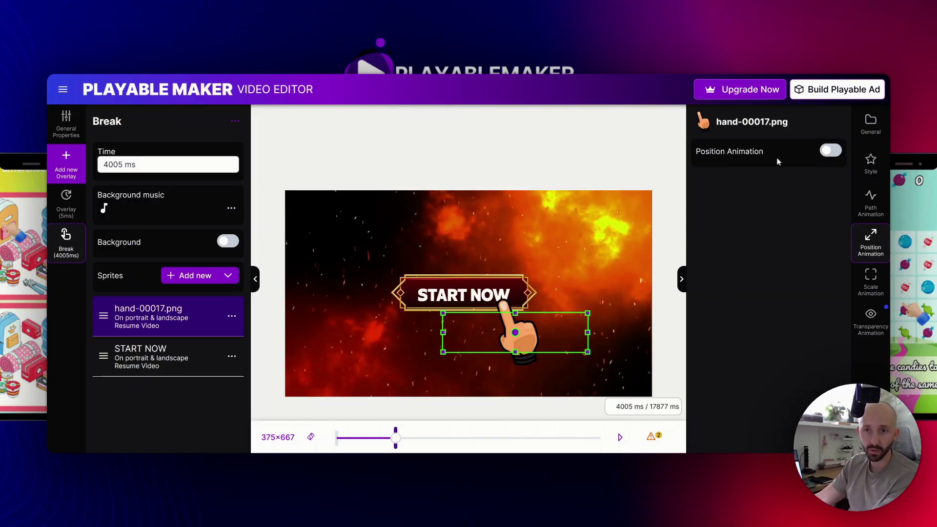
pyautogui.click(831, 151)
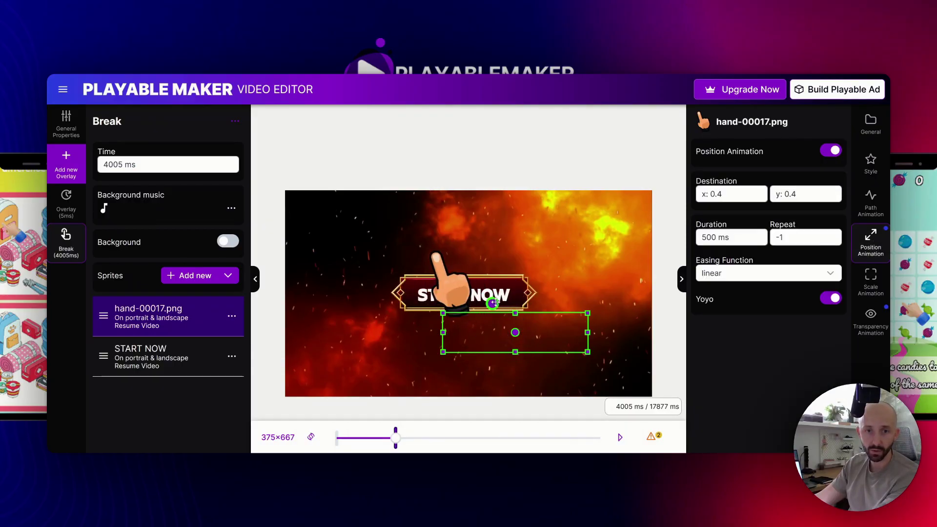
pyautogui.moveTo(492, 303); pyautogui.dragTo(527, 332)
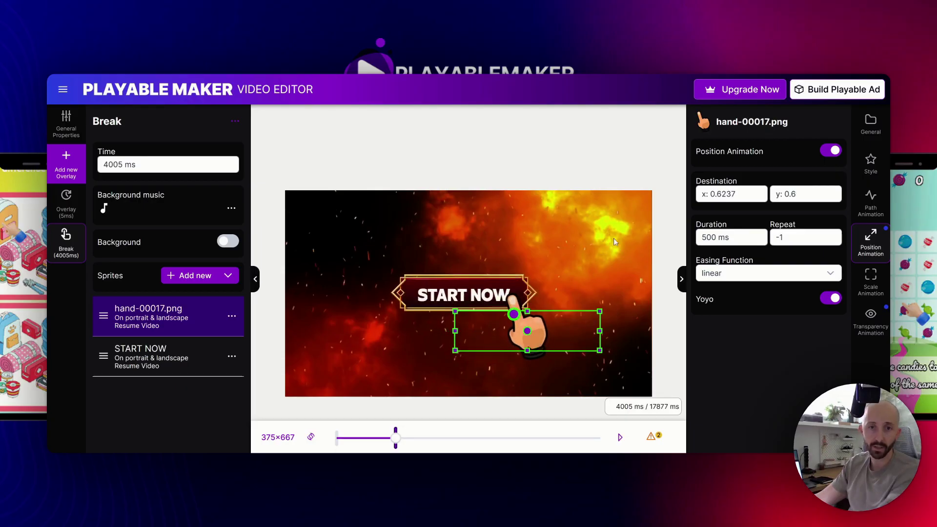
# Review the hand's transparency animation and general settings, the intro question sprite, and the action options of the START NOW sprite
pyautogui.click(870, 319)
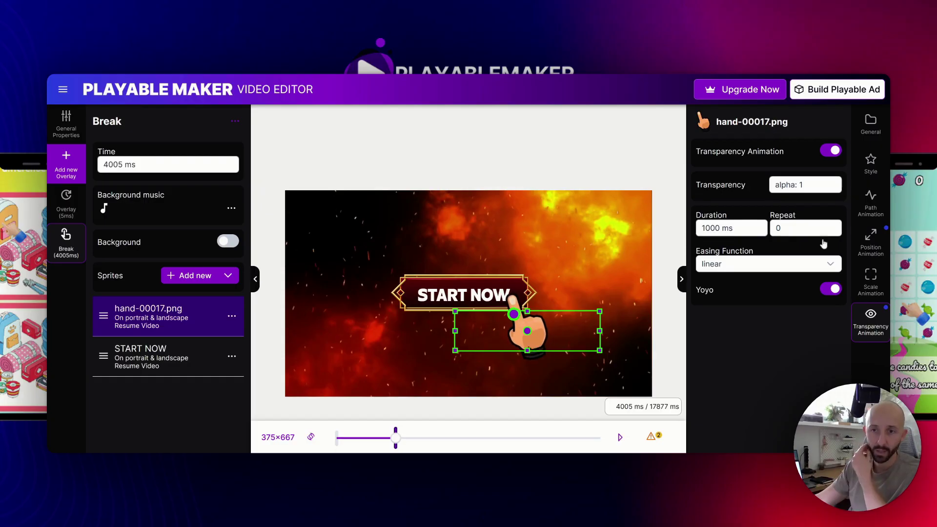
pyautogui.click(870, 124)
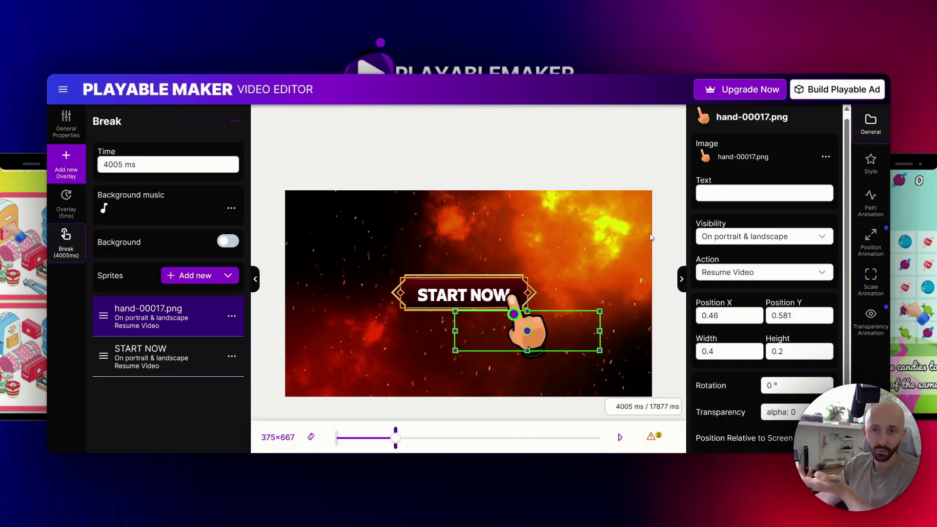
pyautogui.click(65, 202)
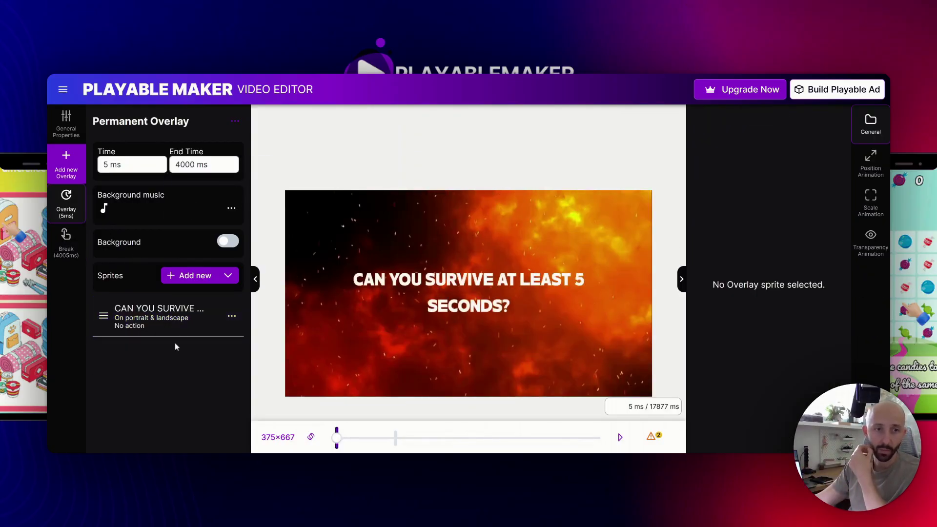
pyautogui.click(169, 320)
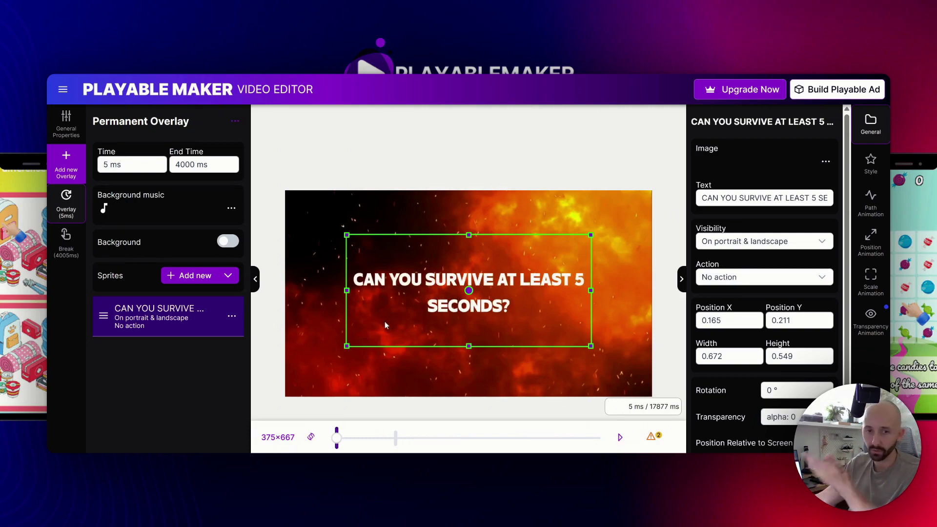
pyautogui.click(65, 242)
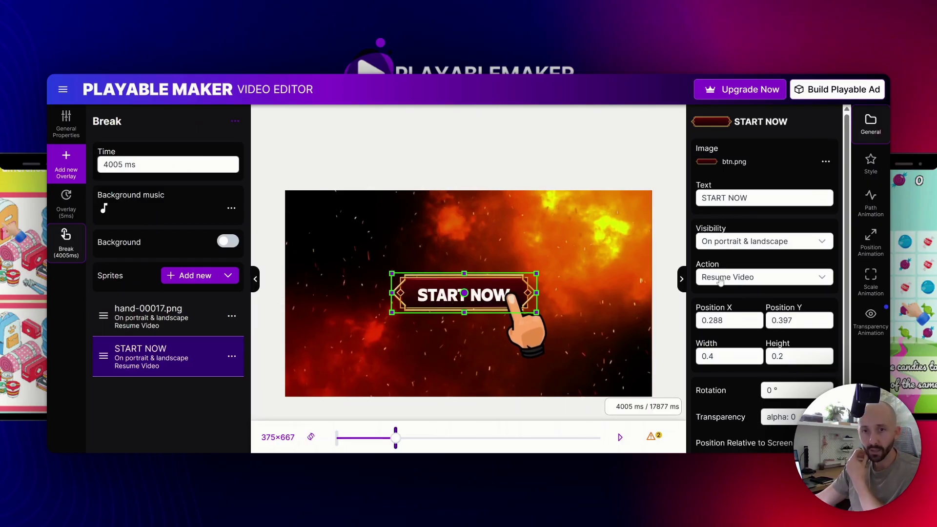
pyautogui.click(735, 283)
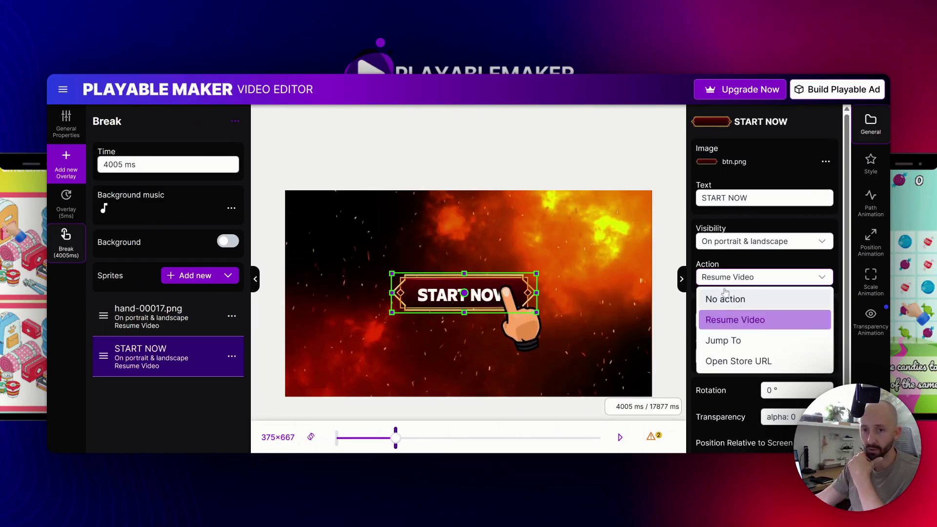
pyautogui.click(725, 319)
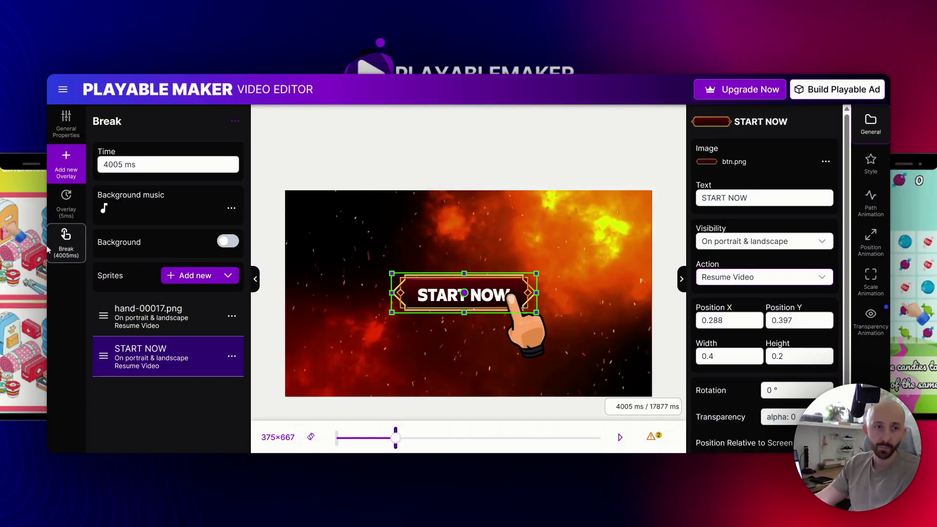
# Preview the video through the break overlay, test the START NOW button, and stop playback
pyautogui.click(620, 437)
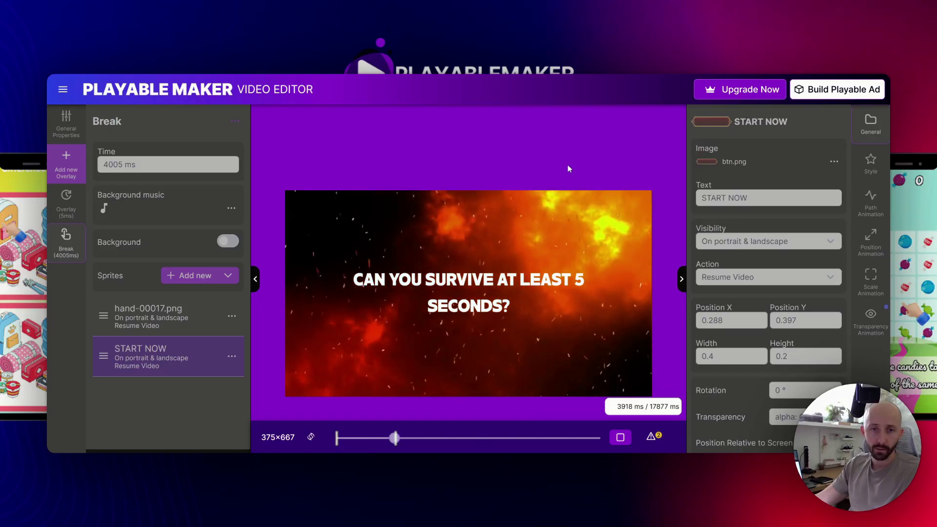
pyautogui.click(476, 293)
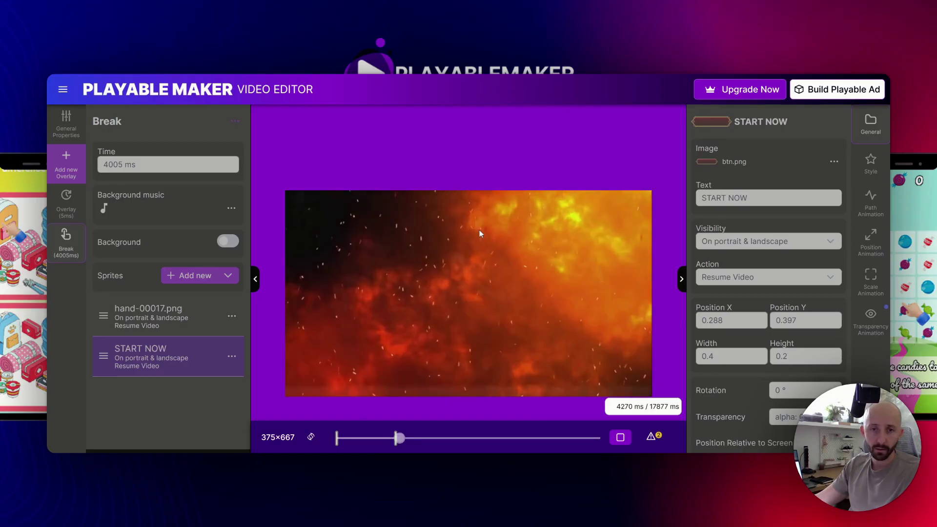
pyautogui.click(620, 437)
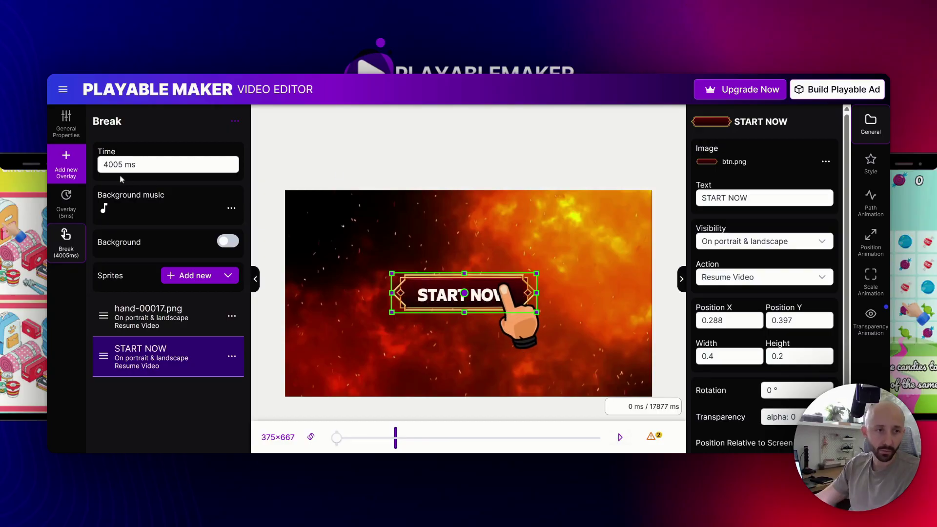
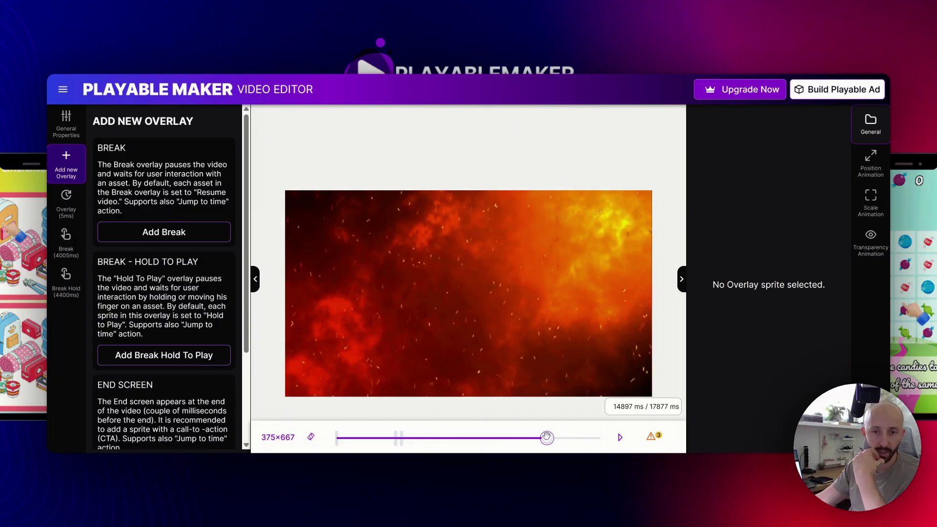
# Scrub the video to find where the gameplay ends and set the Break - Hold To Play overlay's end time to 11500 ms
pyautogui.moveTo(546, 437); pyautogui.dragTo(496, 438)
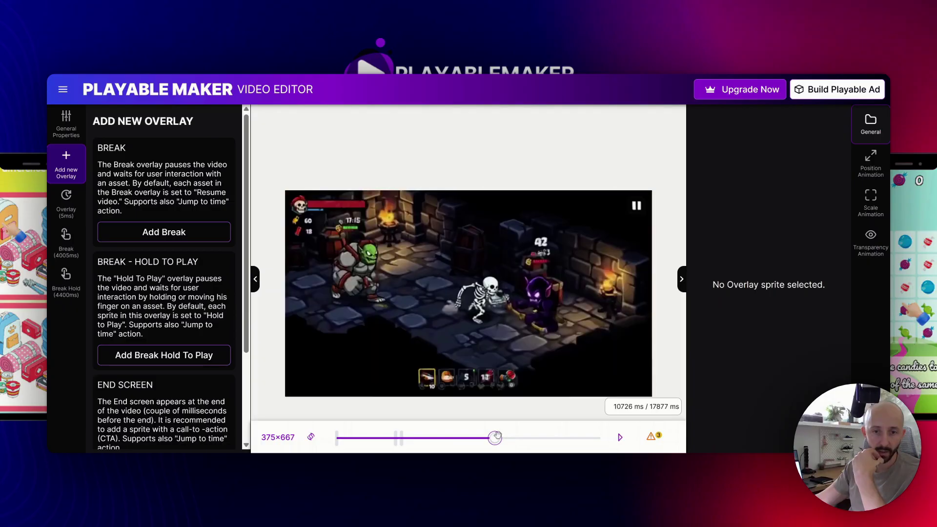
pyautogui.moveTo(513, 436); pyautogui.dragTo(508, 438)
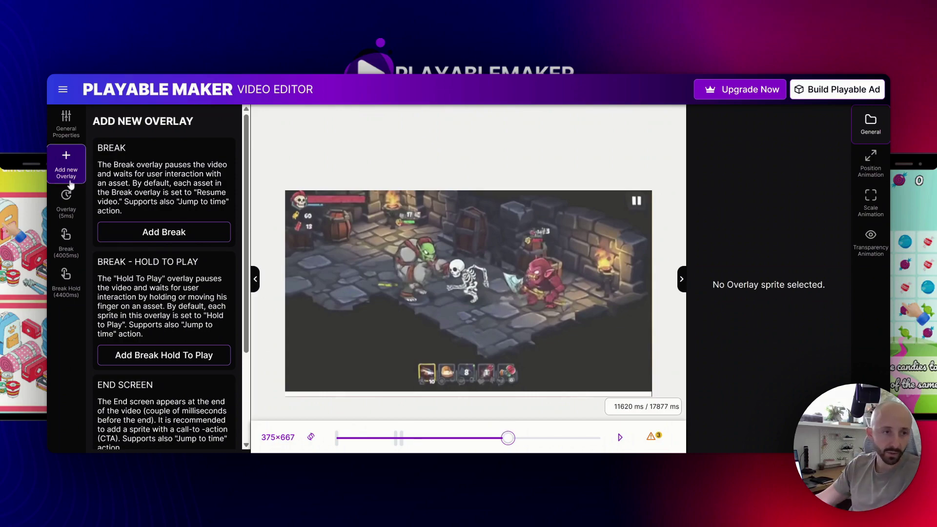
pyautogui.click(75, 277)
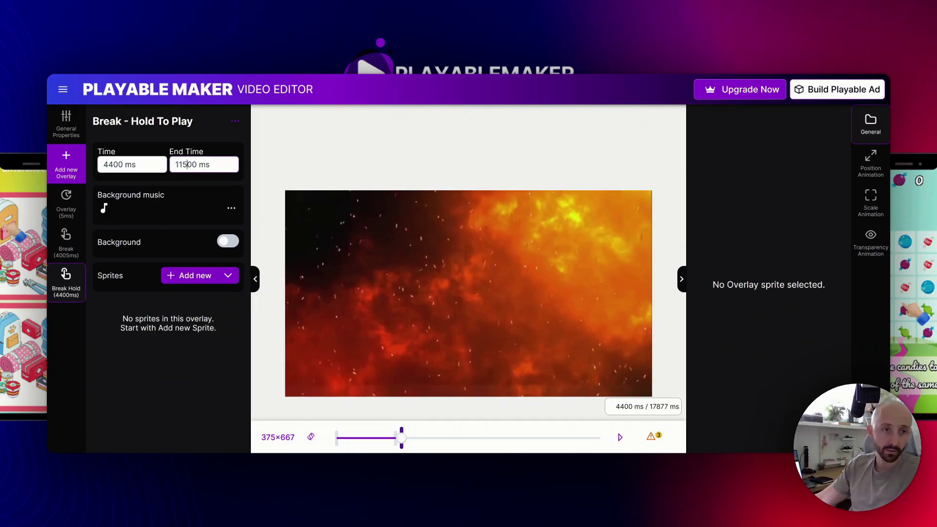
# Add a sprite to the Break - Hold To Play overlay using the joystick circle.png image from the project assets
pyautogui.click(195, 277)
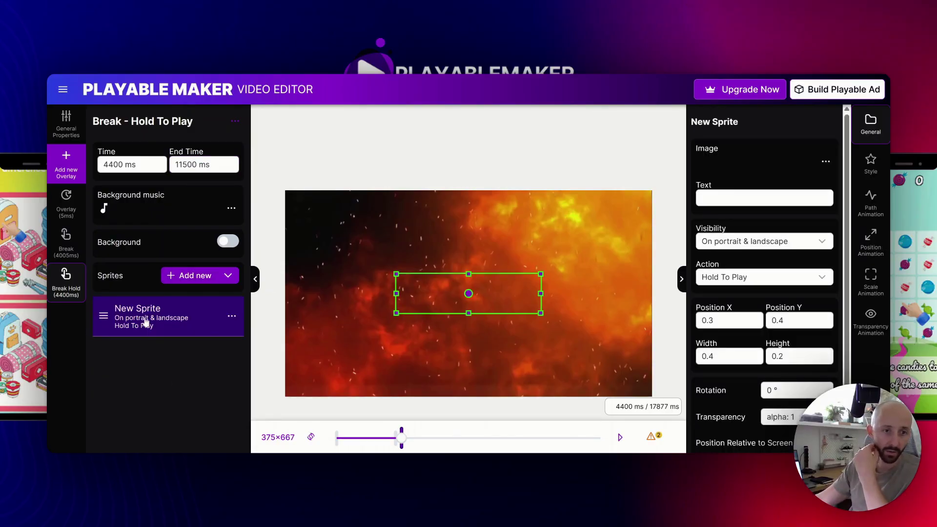
pyautogui.click(712, 171)
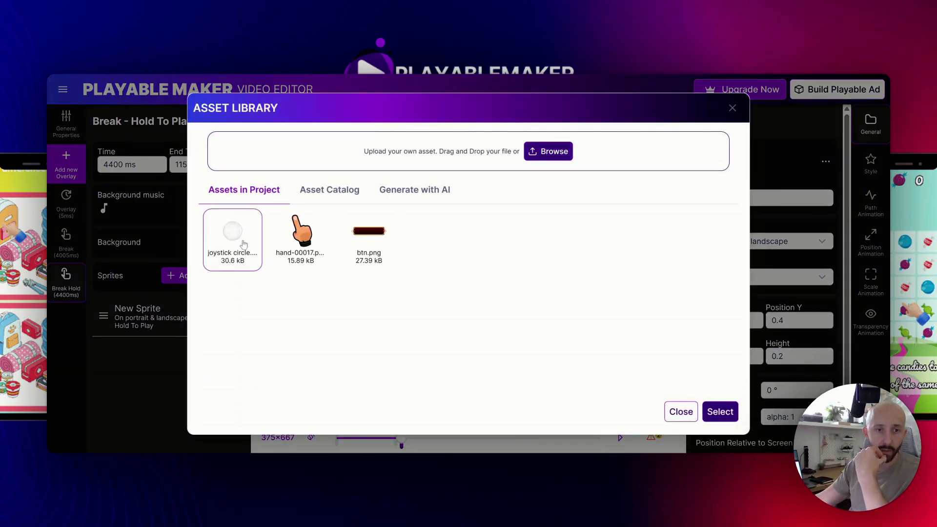
pyautogui.doubleClick(243, 244)
# Resize the joystick circle to about 0.336 by 0.395, place it near the video's lower-right corner, and set its action to No action
pyautogui.moveTo(504, 311); pyautogui.dragTo(559, 274)
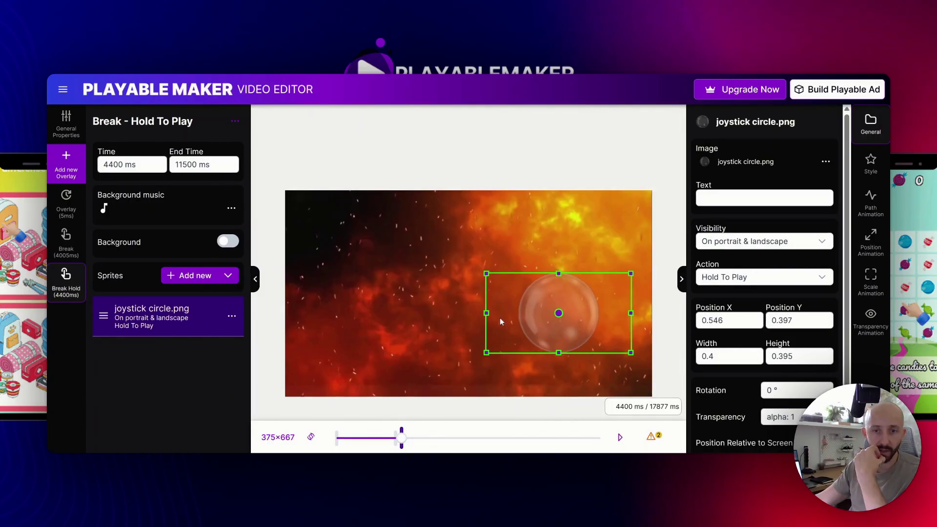
pyautogui.moveTo(488, 315); pyautogui.dragTo(507, 316)
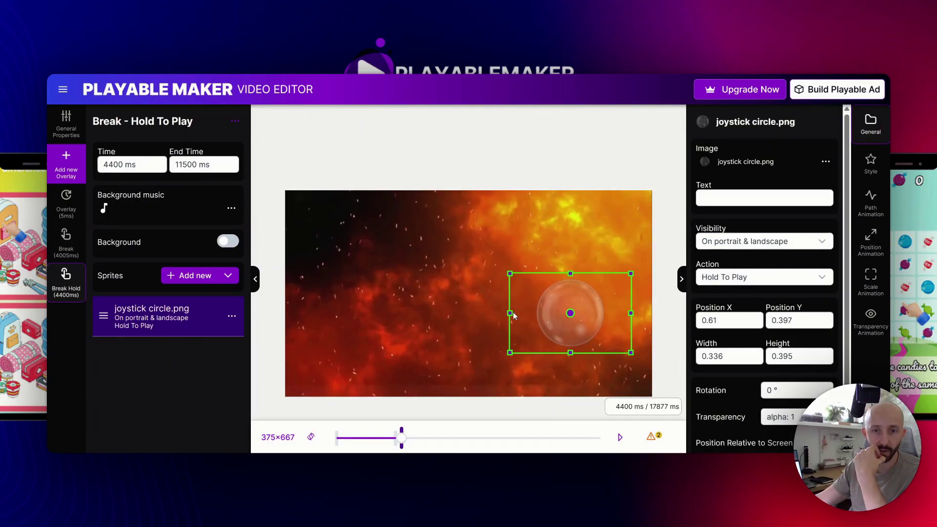
pyautogui.moveTo(572, 319); pyautogui.dragTo(588, 354)
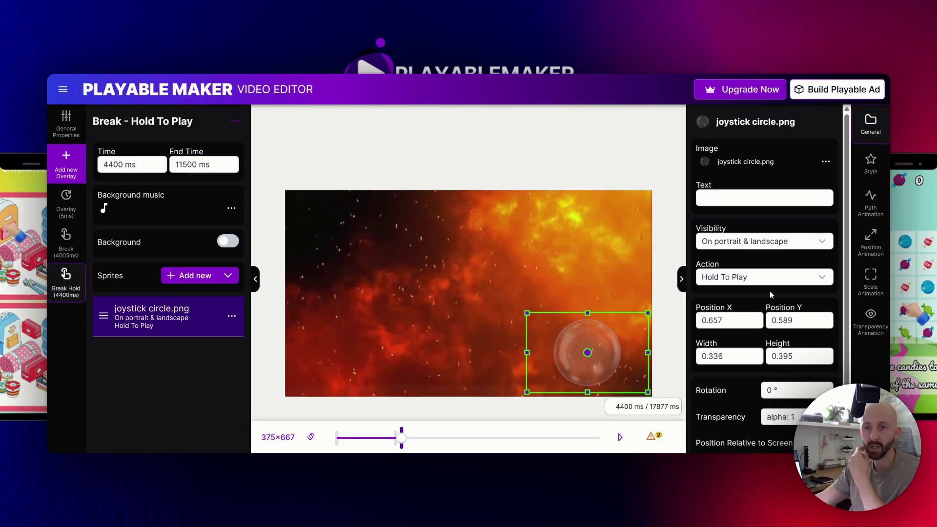
pyautogui.click(737, 279)
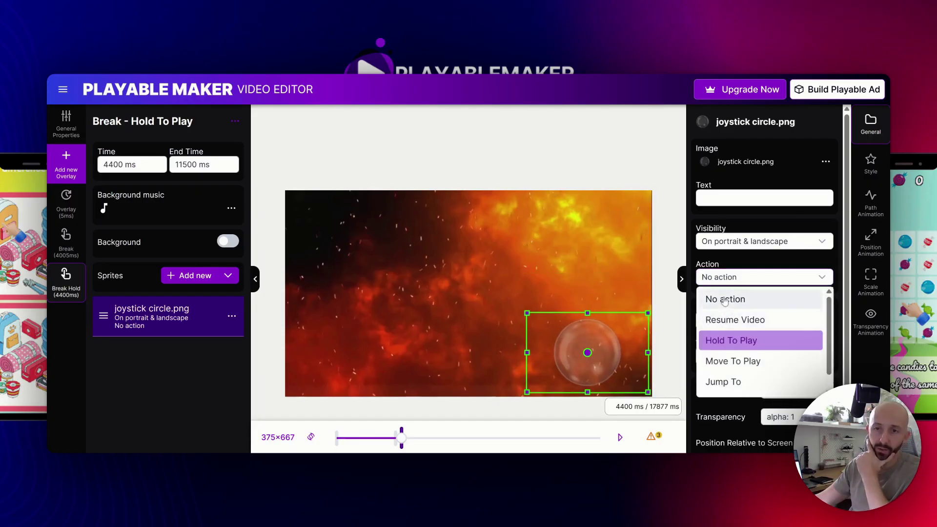
pyautogui.click(724, 300)
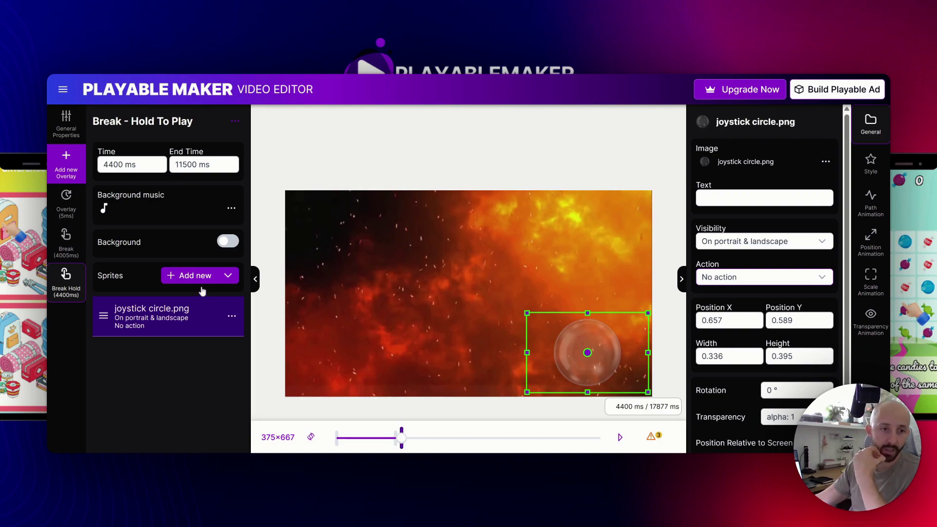
# Add another sprite to the hold overlay using the hand-00017.png project image and set its image size to 0.5
pyautogui.click(193, 276)
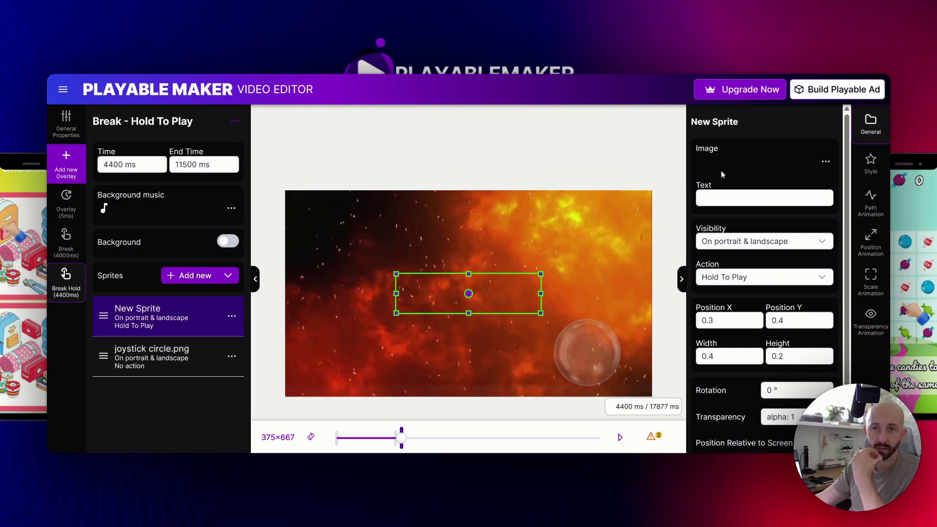
pyautogui.click(721, 171)
pyautogui.doubleClick(300, 242)
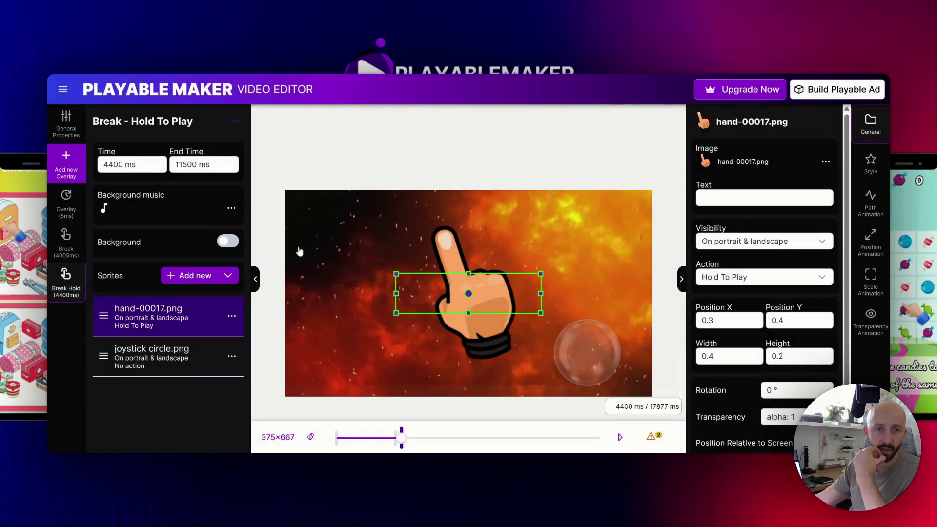
pyautogui.click(868, 163)
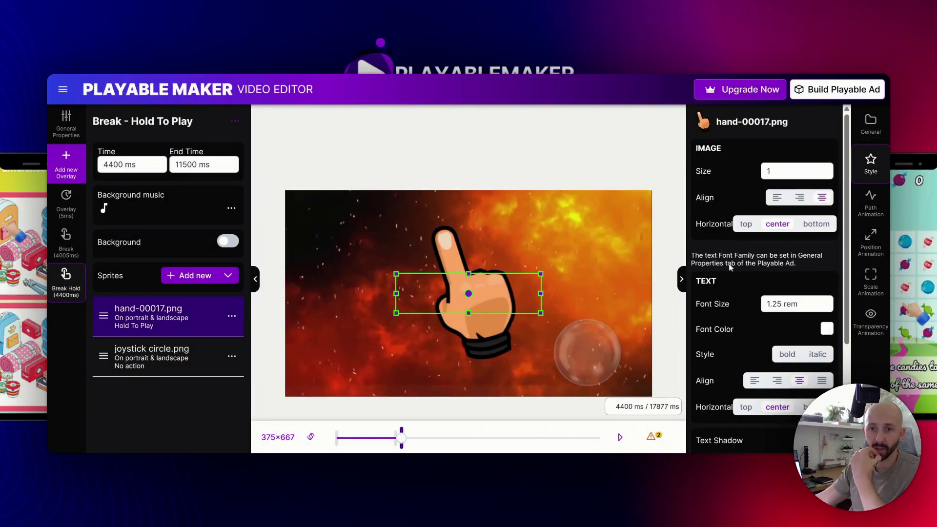
pyautogui.write('0.')
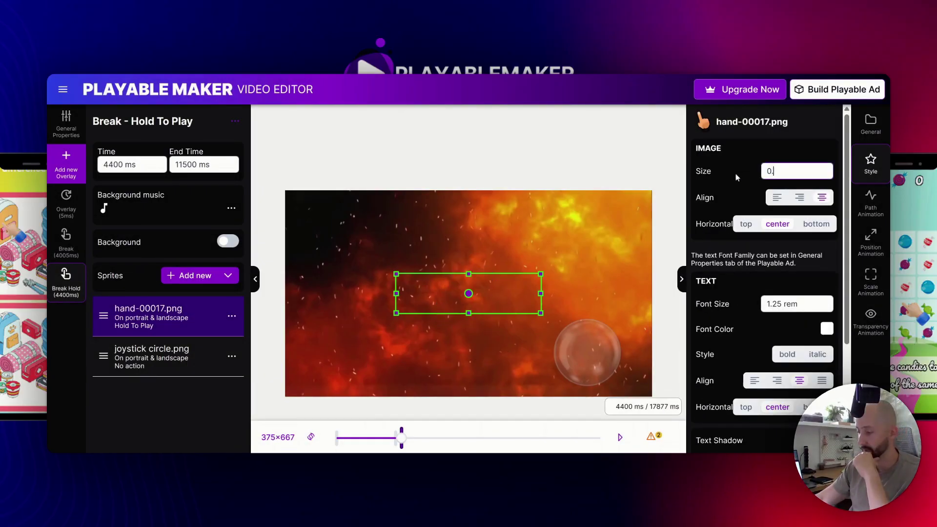
pyautogui.write('5')
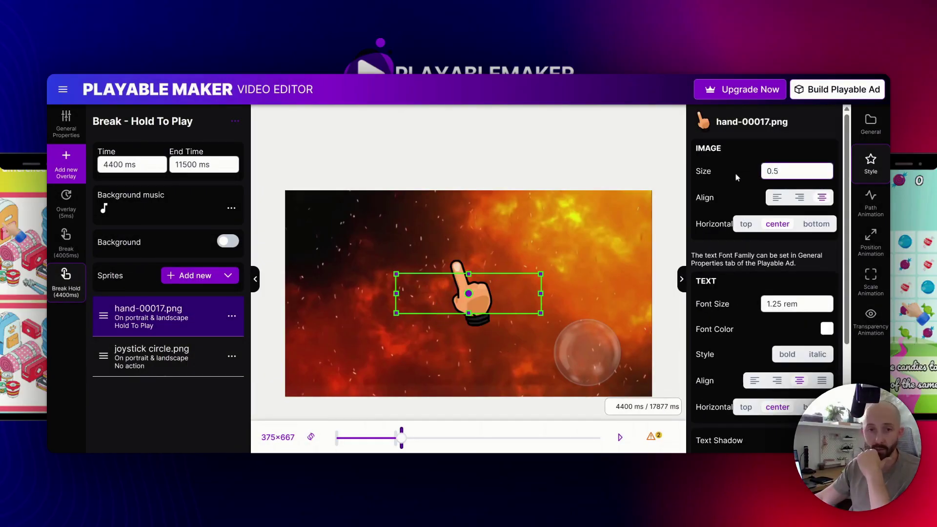
# Enable a path animation on the hand sprite using the infinity path
pyautogui.click(870, 198)
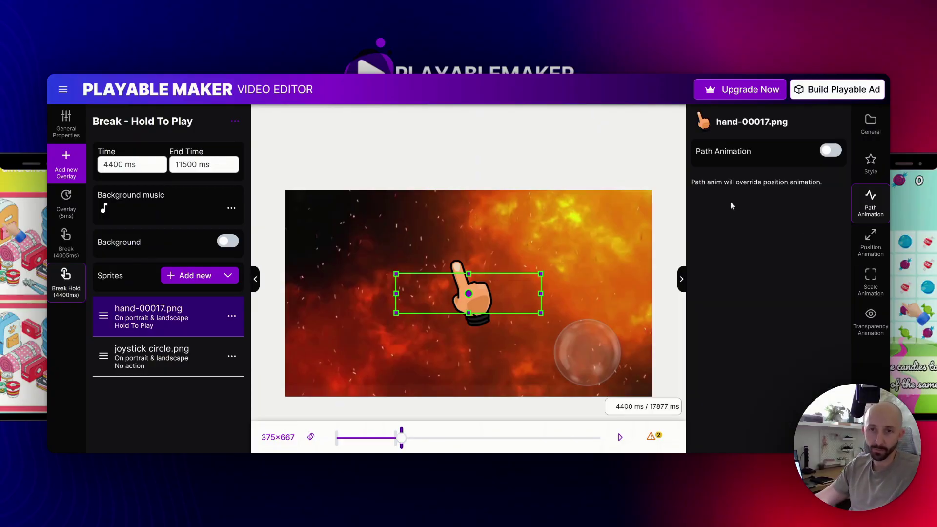
pyautogui.click(832, 151)
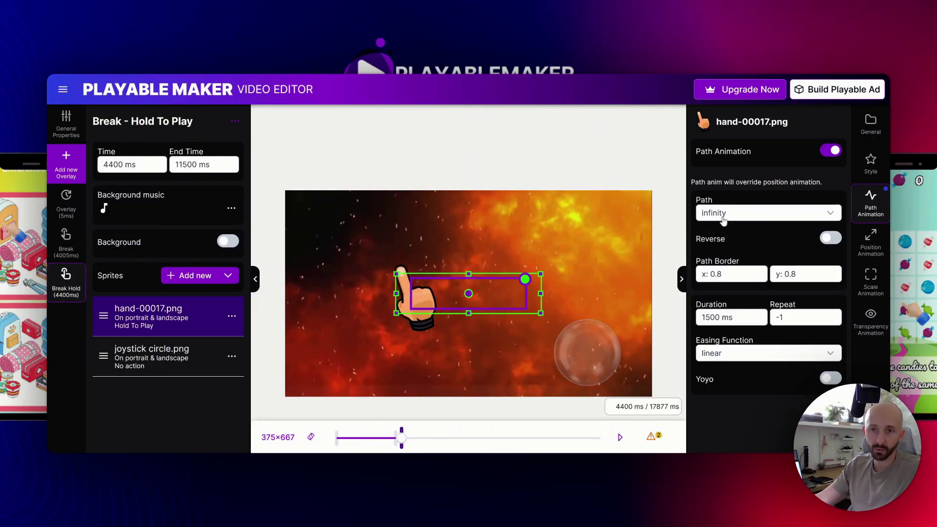
pyautogui.click(754, 214)
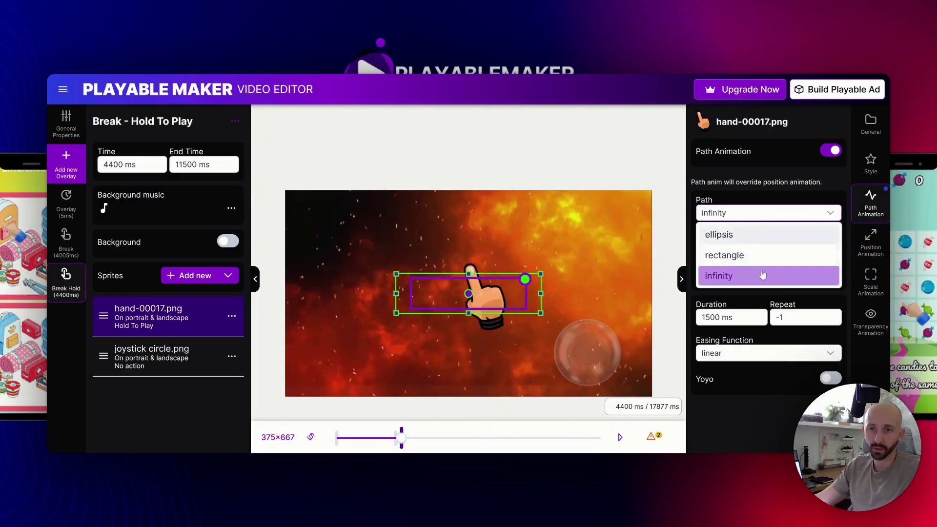
pyautogui.click(732, 276)
# Enlarge the hand sprite's frame, move it over the joystick circle, and shrink the path border to about x 0.6656, y 0.2601
pyautogui.moveTo(469, 274); pyautogui.dragTo(467, 204)
pyautogui.moveTo(468, 312); pyautogui.dragTo(472, 365)
pyautogui.moveTo(540, 284); pyautogui.dragTo(567, 284)
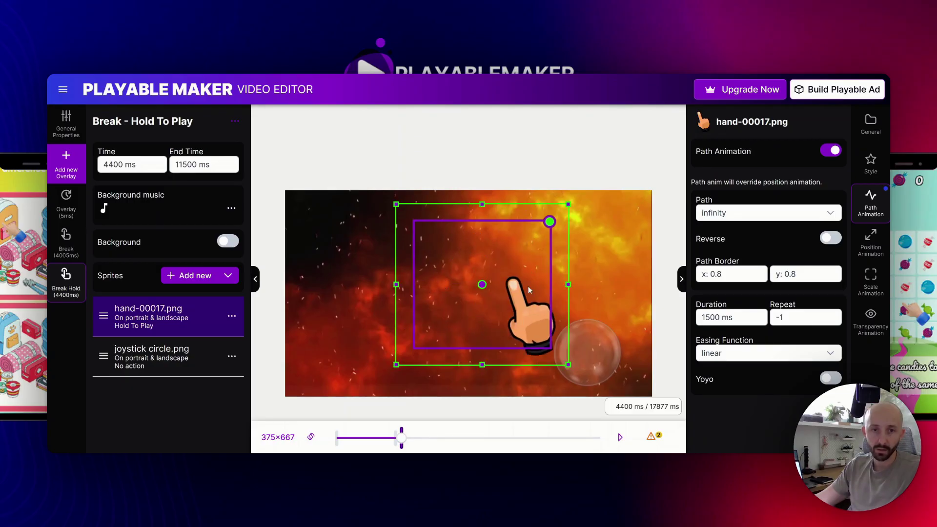
pyautogui.moveTo(481, 285); pyautogui.dragTo(562, 314)
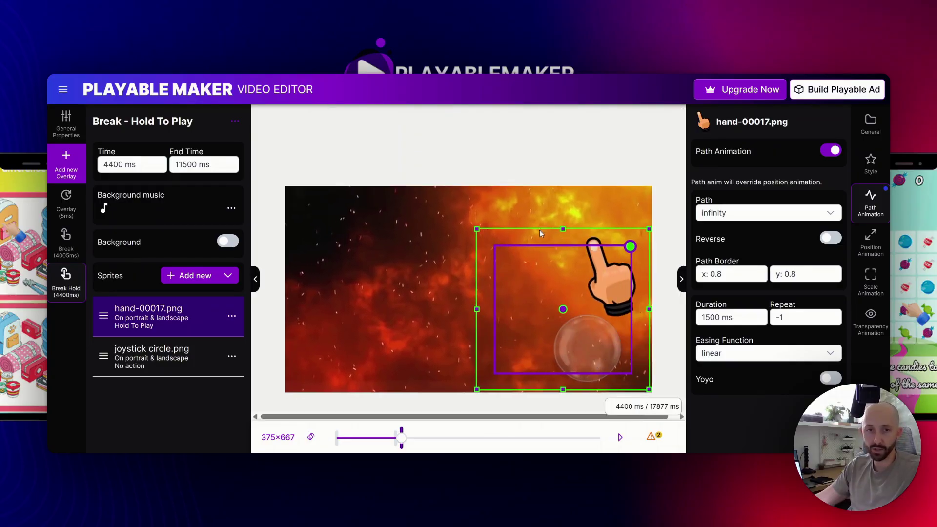
pyautogui.moveTo(633, 250); pyautogui.dragTo(618, 295)
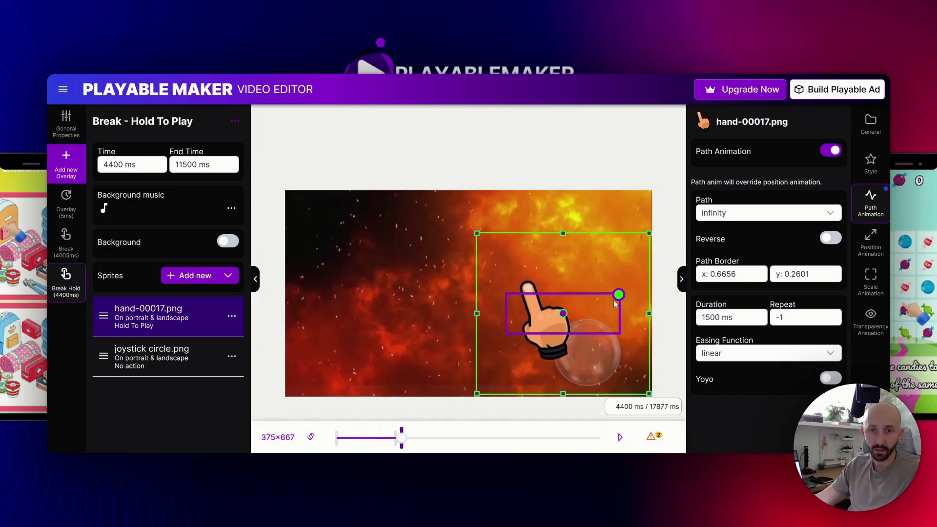
# Shrink the hand sprite's path border to about x 0.4259, y 0.1182 and set its image size to 0.3
pyautogui.moveTo(613, 295); pyautogui.dragTo(599, 310)
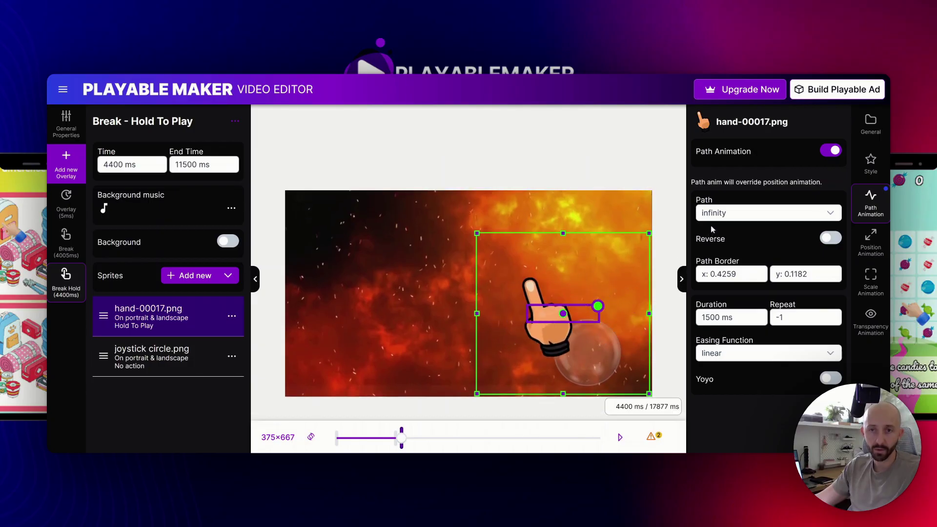
pyautogui.click(872, 165)
pyautogui.doubleClick(776, 171)
pyautogui.write('3')
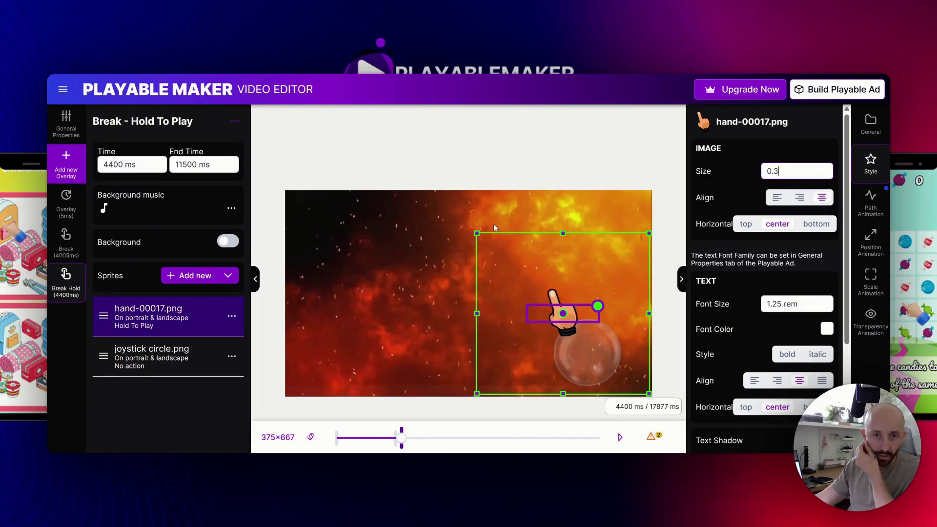
# Enlarge the hand sprite's frame upward and sideways to about 0.523 by 0.947, and preview the hold interaction
pyautogui.moveTo(564, 233); pyautogui.dragTo(564, 201)
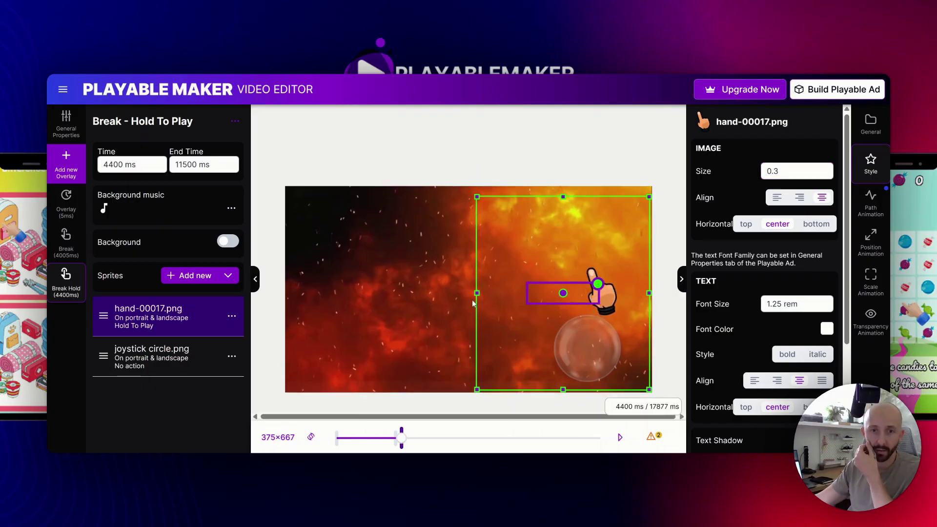
pyautogui.moveTo(476, 296); pyautogui.dragTo(459, 297)
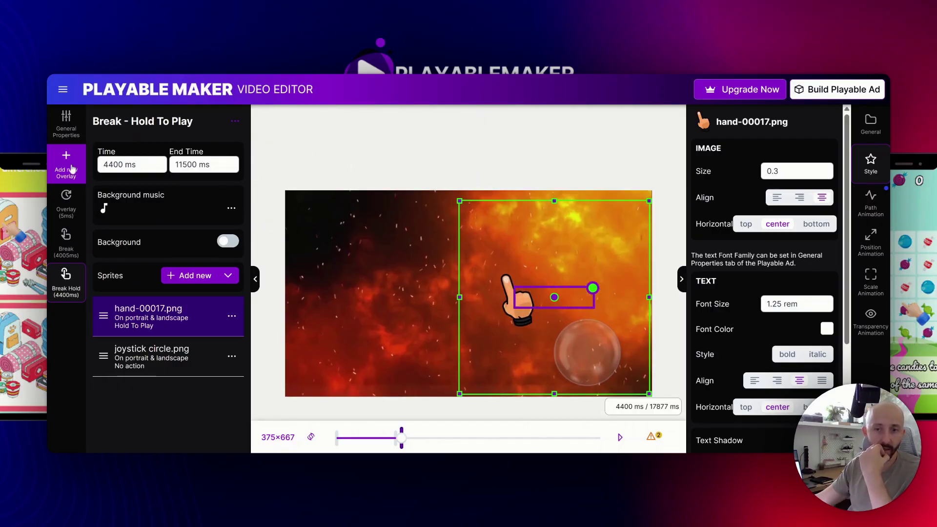
pyautogui.click(615, 436)
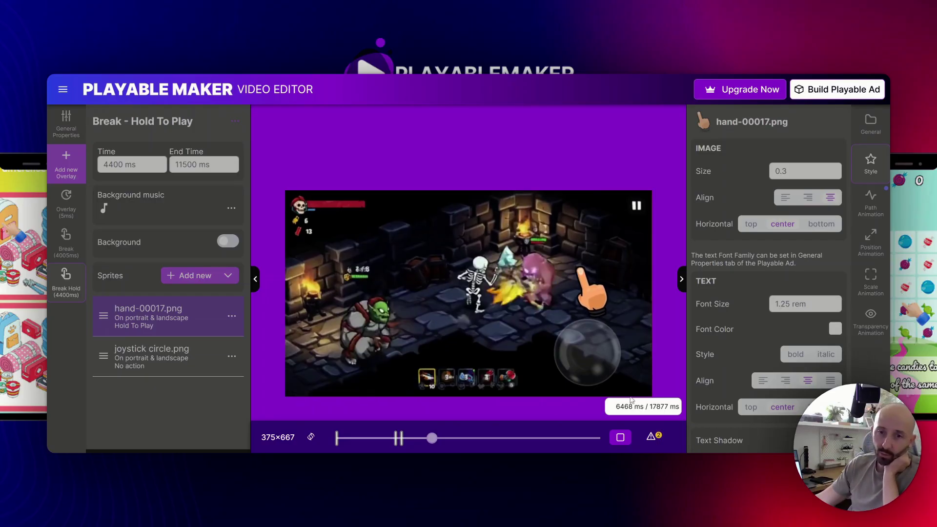
pyautogui.click(620, 438)
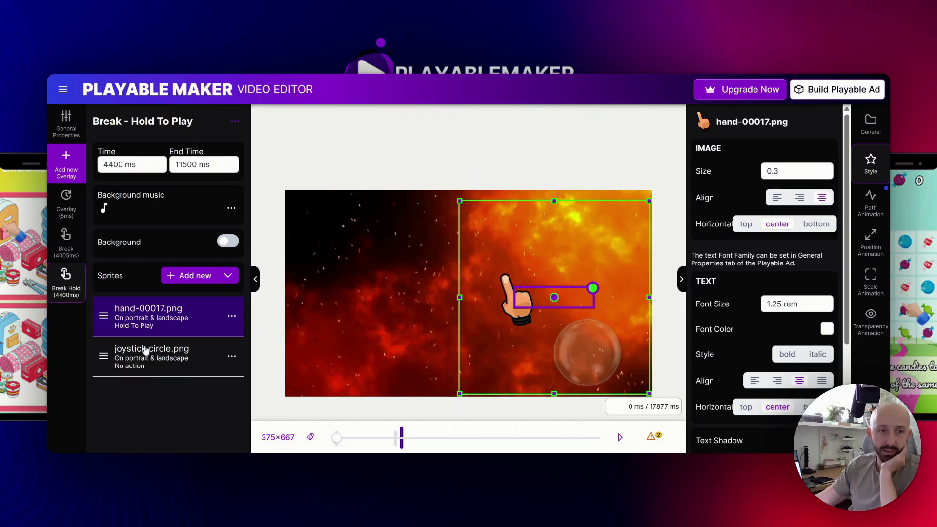
# Set the action of the hand-00017.png sprite in the hold overlay to Move To Play
pyautogui.click(147, 320)
pyautogui.click(870, 126)
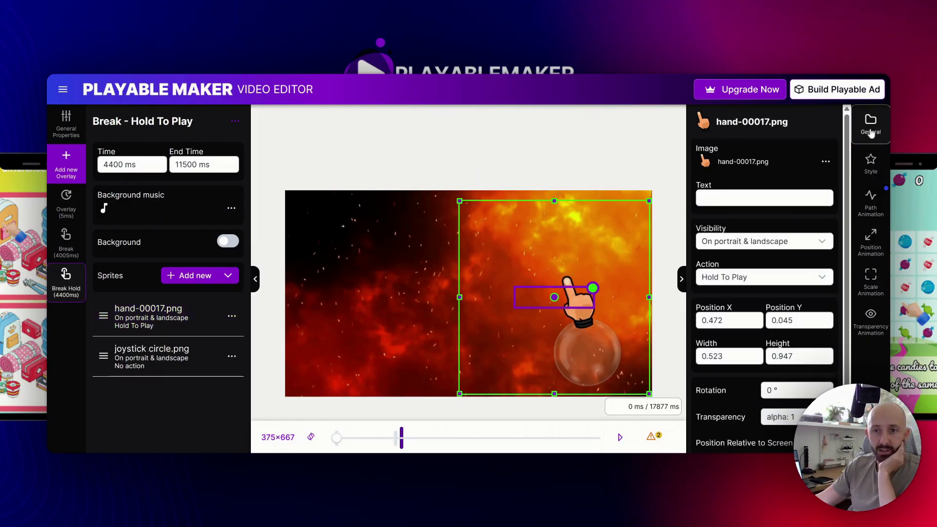
pyautogui.click(740, 277)
pyautogui.click(725, 359)
# Preview the ad and test moving over the joystick to play the video
pyautogui.press('space')
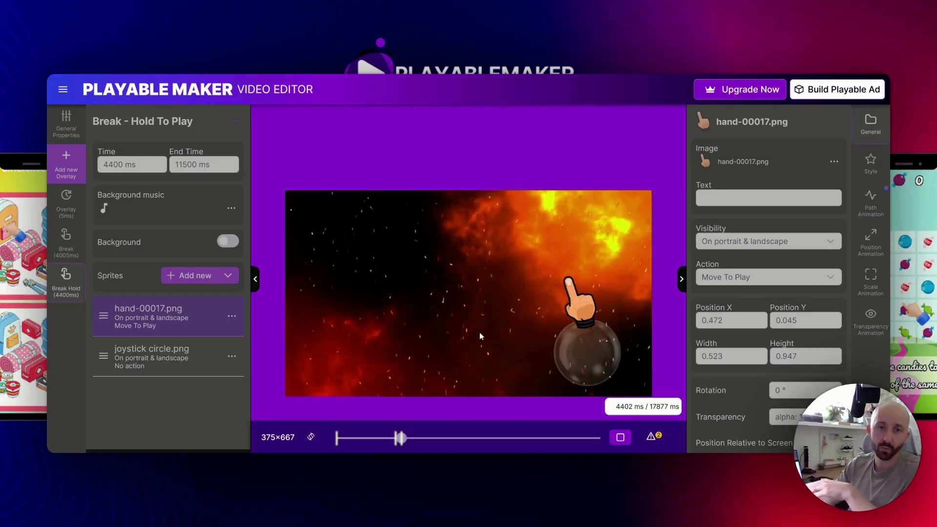
pyautogui.moveTo(575, 329); pyautogui.dragTo(572, 333)
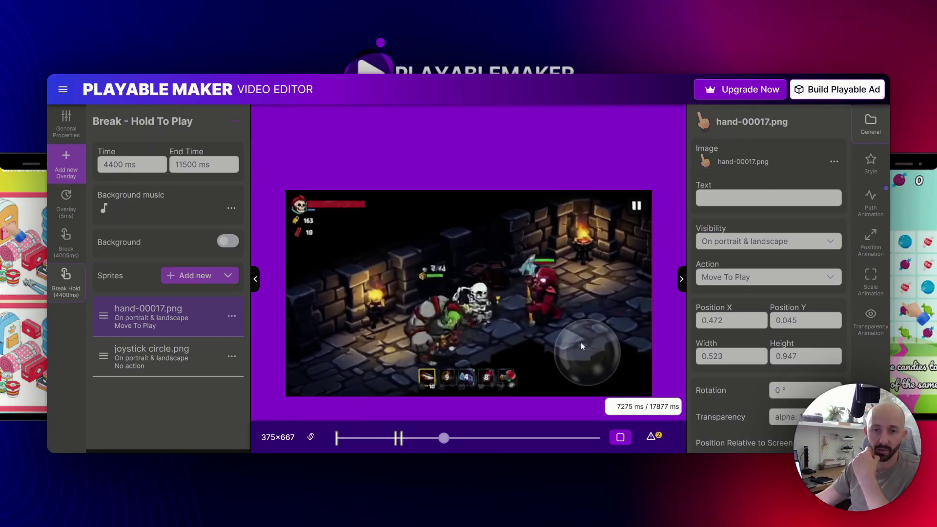
pyautogui.click(620, 437)
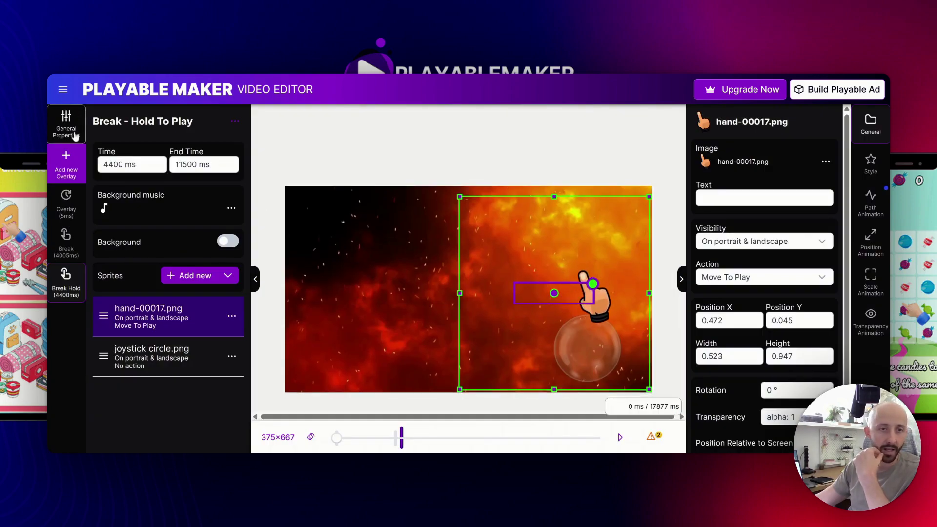
# Add an End Screen overlay, find the point where the gameplay ends, and set the overlay's time to 11777 ms
pyautogui.click(66, 162)
pyautogui.scroll(-3, 164, 293)
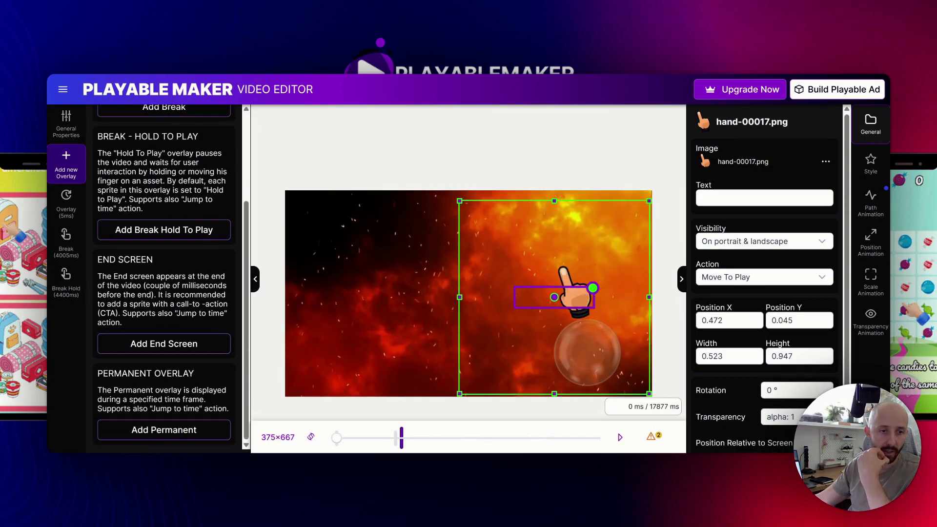
pyautogui.click(133, 341)
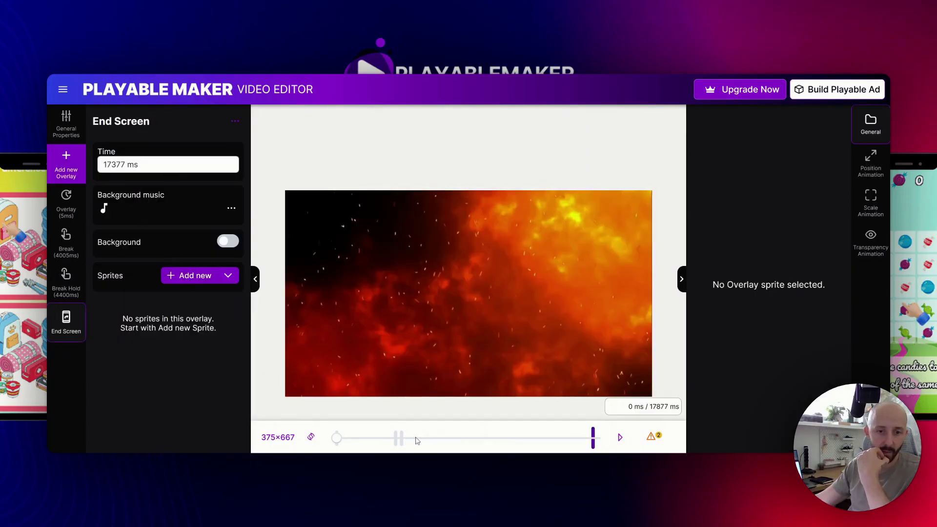
pyautogui.moveTo(516, 439); pyautogui.dragTo(554, 435)
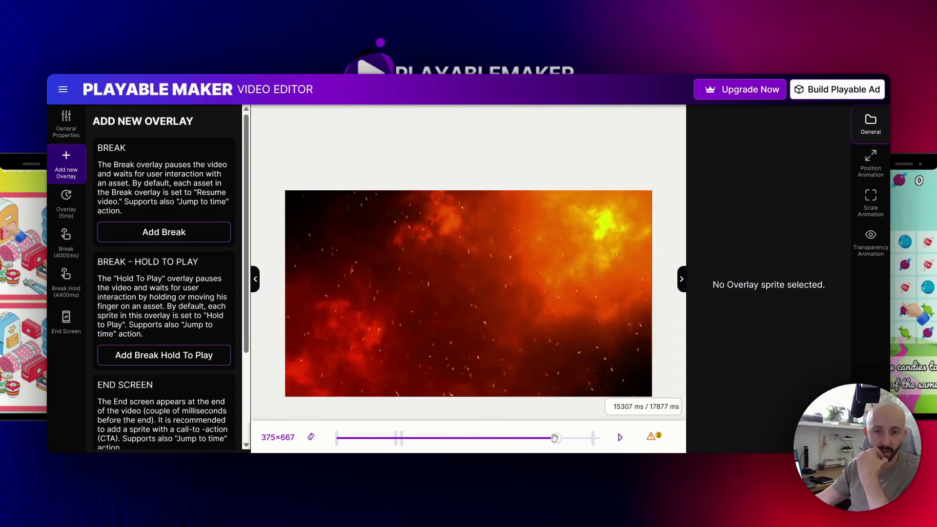
pyautogui.moveTo(545, 438); pyautogui.dragTo(518, 438)
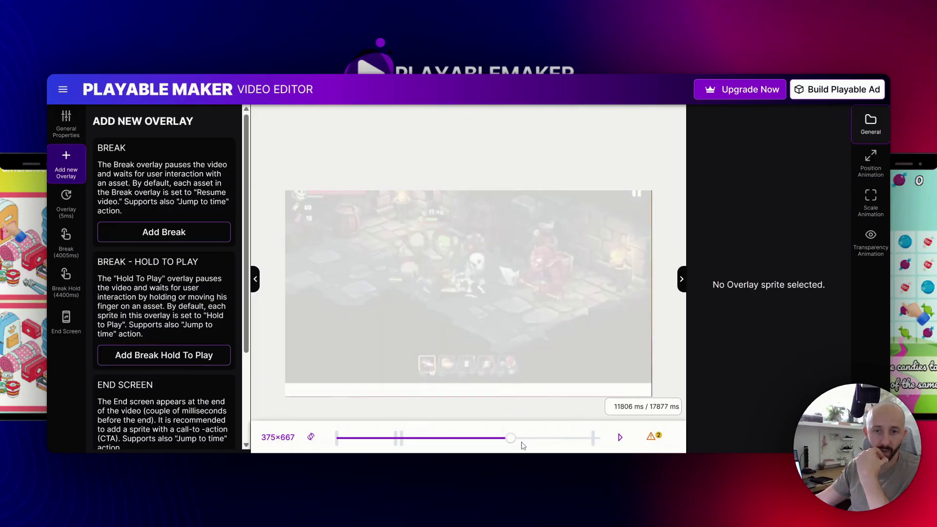
pyautogui.click(67, 325)
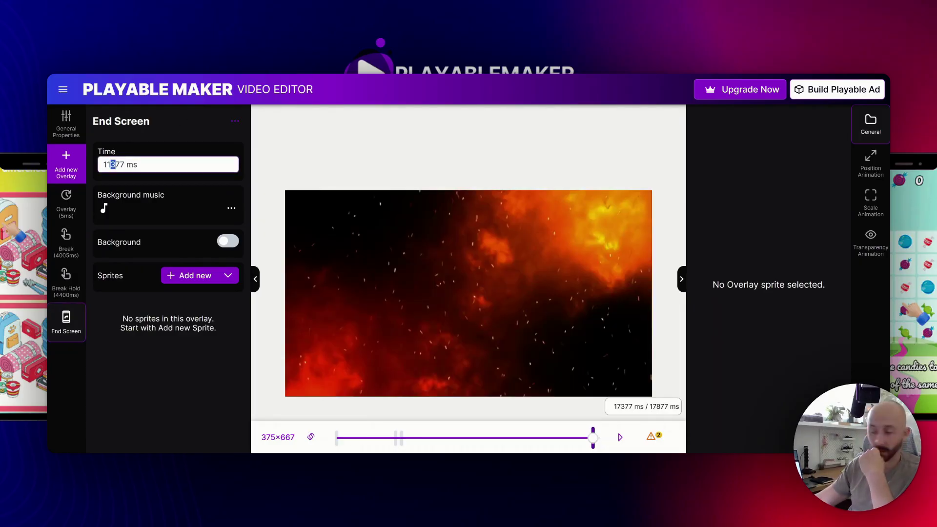
# Add a sprite to the end screen using the landscape end card.png image
pyautogui.click(187, 276)
pyautogui.click(739, 170)
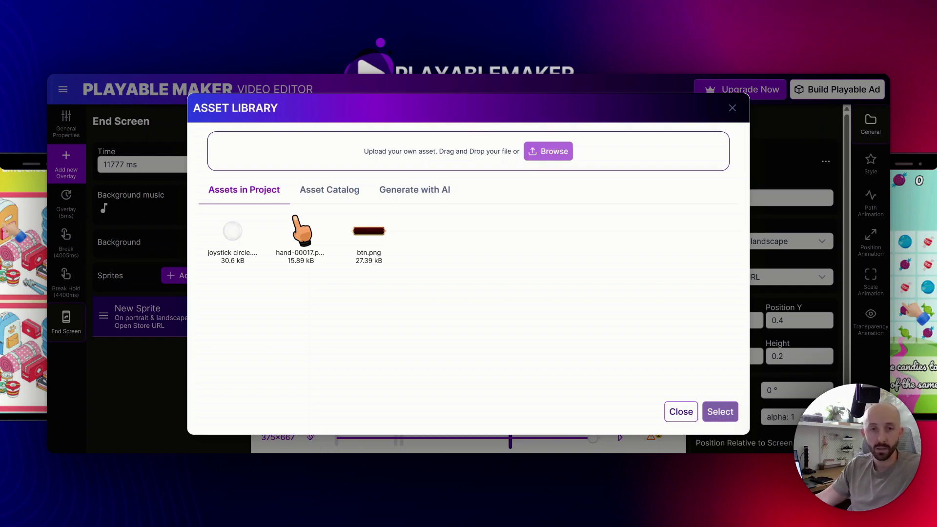
pyautogui.doubleClick(286, 247)
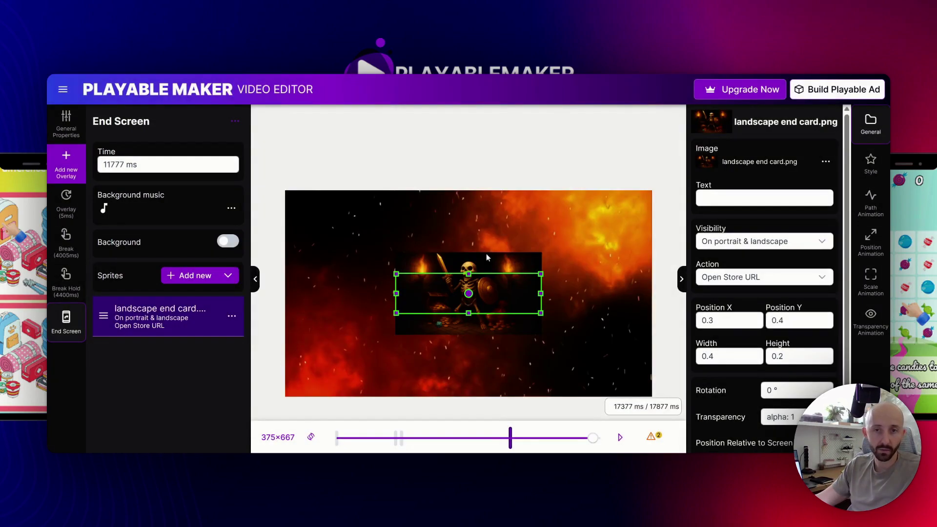
# Set the landscape end card's visibility to On landscape and enlarge it to about 1.004 by 0.875 to cover the video
pyautogui.click(766, 242)
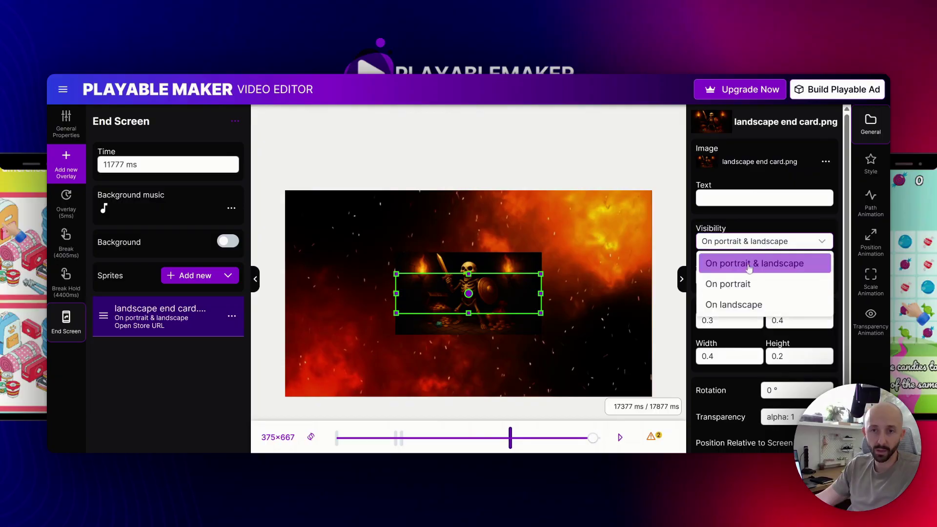
pyautogui.click(746, 305)
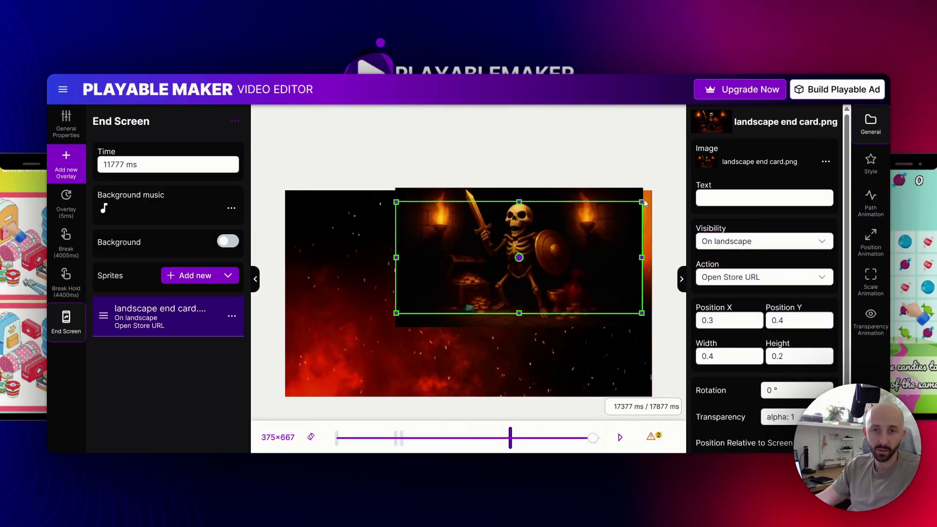
pyautogui.moveTo(395, 313); pyautogui.dragTo(285, 383)
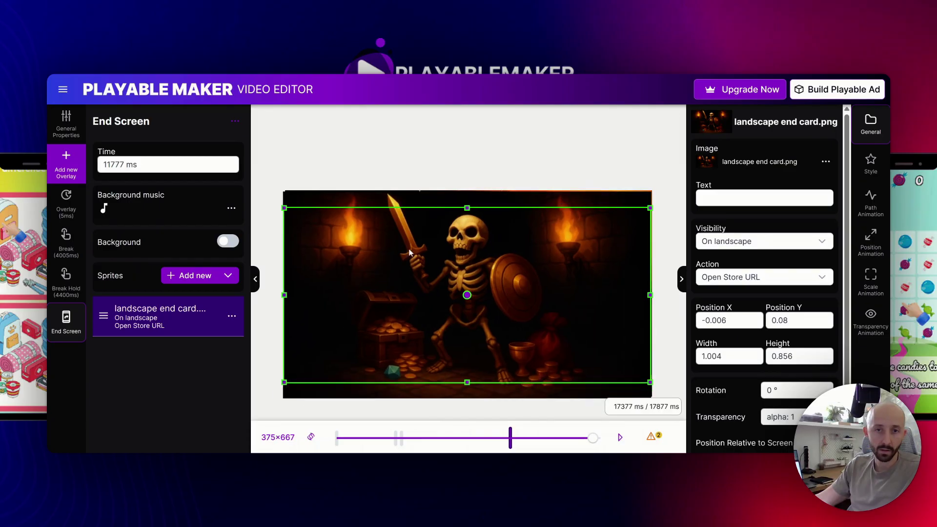
pyautogui.moveTo(468, 208); pyautogui.dragTo(469, 205)
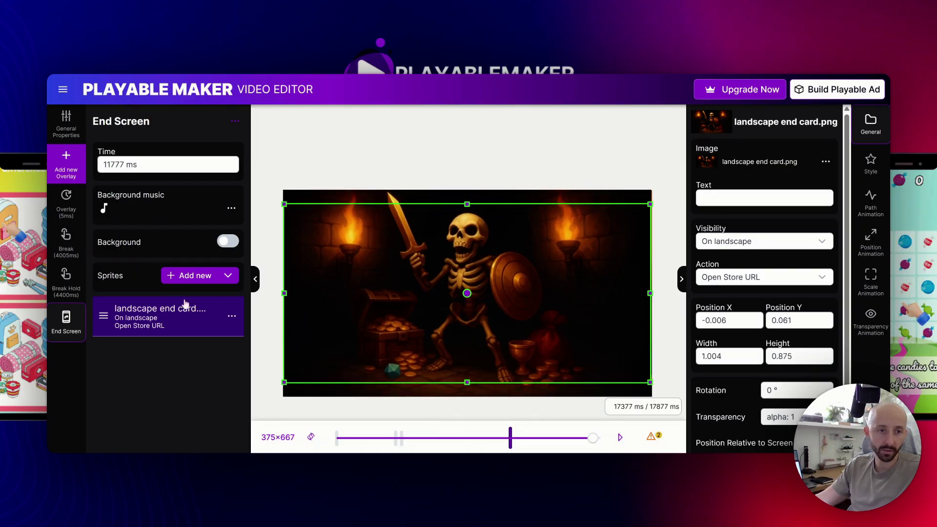
# Duplicate the landscape end card sprite, set the copy's visibility to On portrait, and change its image to portrait end card.png
pyautogui.click(232, 317)
pyautogui.click(263, 352)
pyautogui.click(751, 241)
pyautogui.click(732, 284)
pyautogui.click(759, 162)
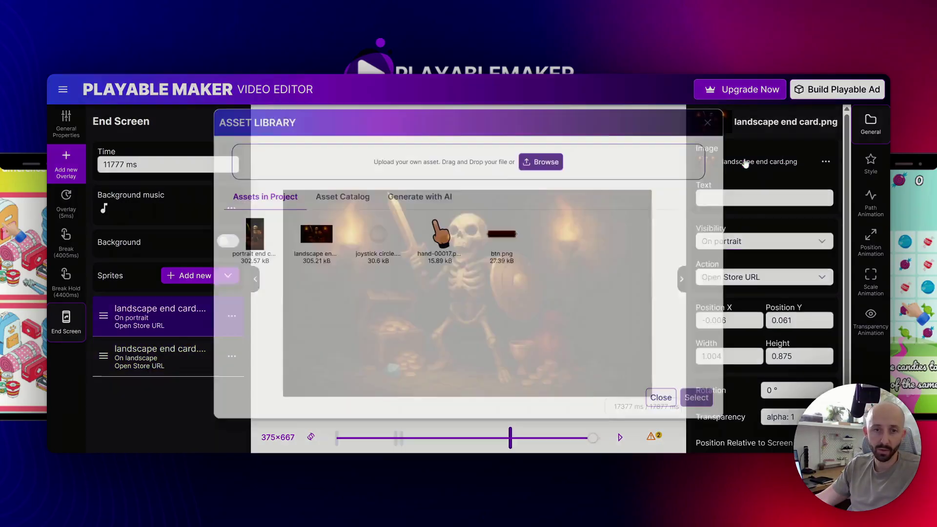
pyautogui.click(230, 236)
pyautogui.click(720, 412)
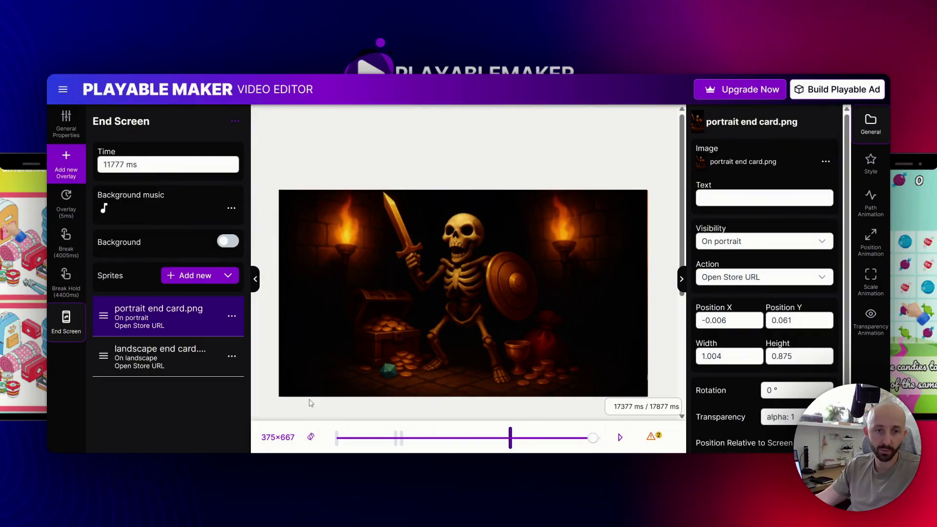
# Check the end cards in both portrait and landscape orientation
pyautogui.click(307, 439)
pyautogui.click(309, 438)
pyautogui.click(309, 437)
pyautogui.click(309, 438)
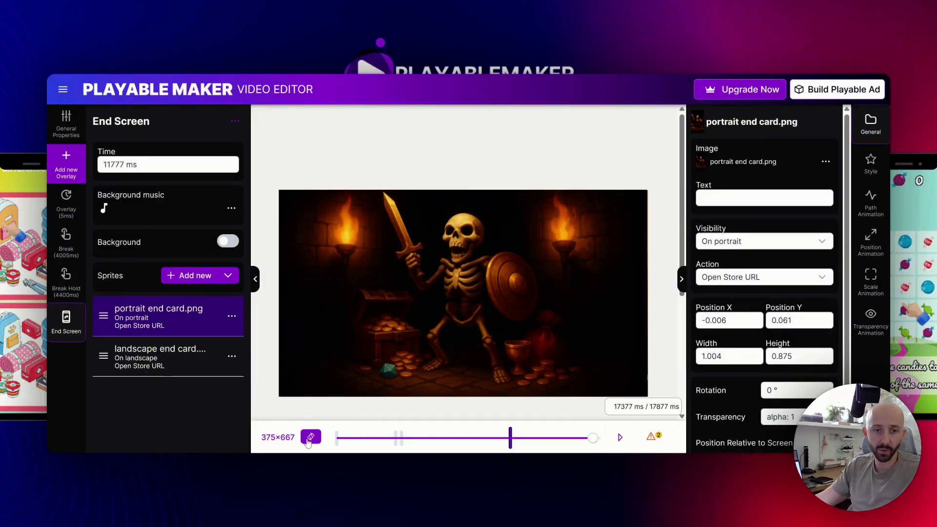
pyautogui.click(193, 276)
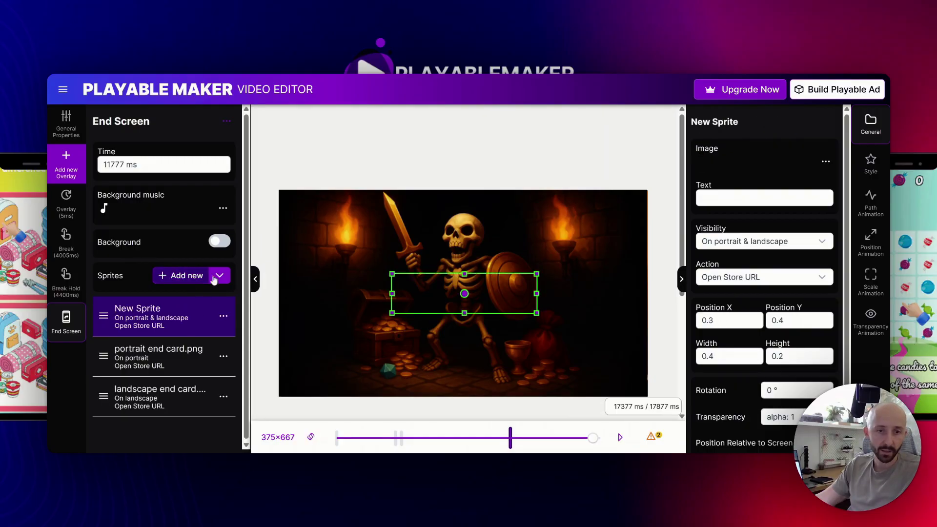
pyautogui.click(222, 317)
pyautogui.click(286, 367)
pyautogui.click(375, 361)
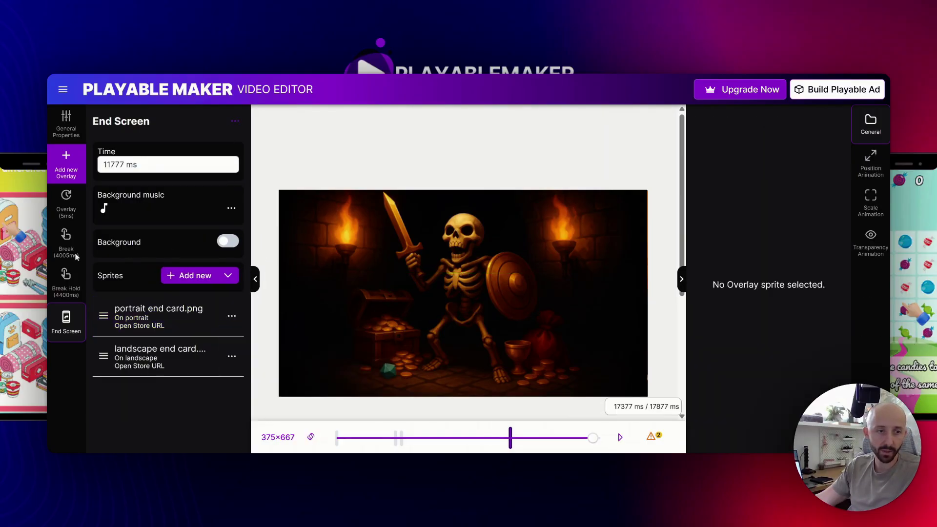
# Copy the START NOW sprite from the Break overlay and paste it into the End Screen
pyautogui.click(66, 202)
pyautogui.click(66, 249)
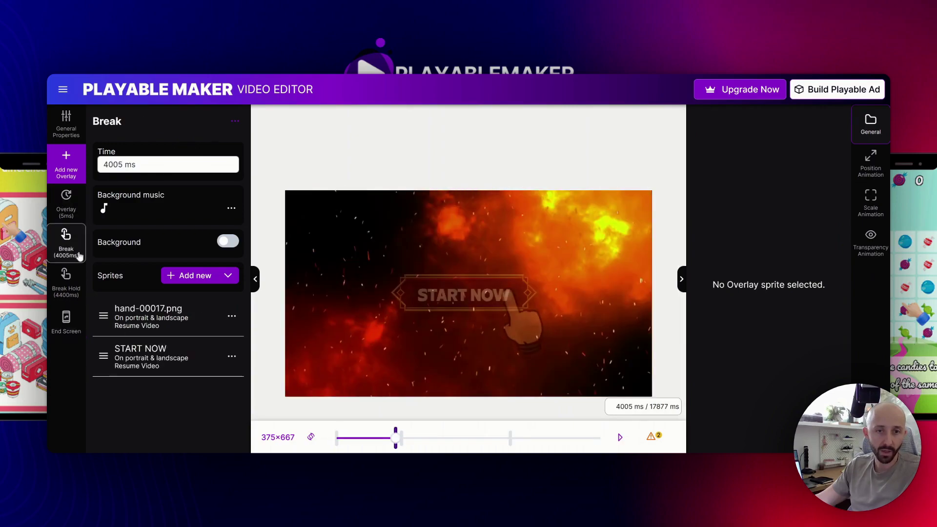
pyautogui.click(145, 355)
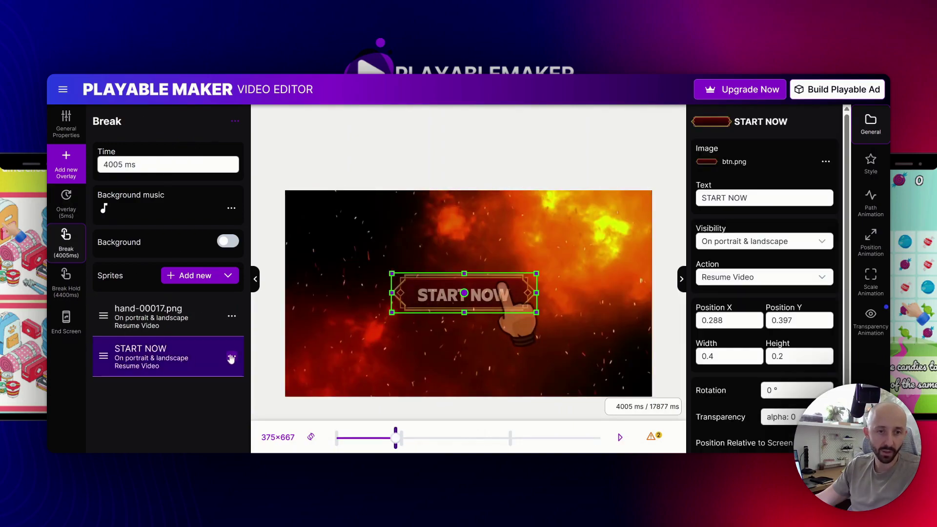
pyautogui.click(232, 356)
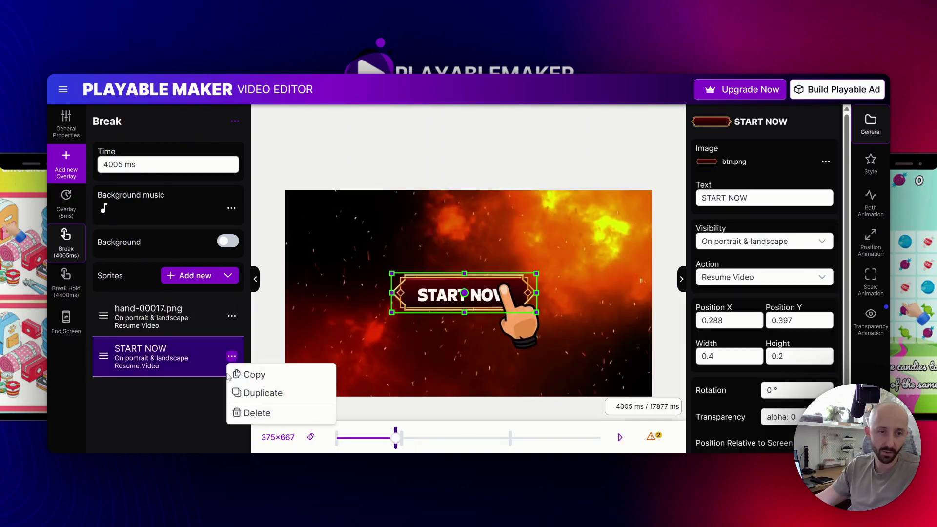
pyautogui.click(254, 375)
pyautogui.click(66, 322)
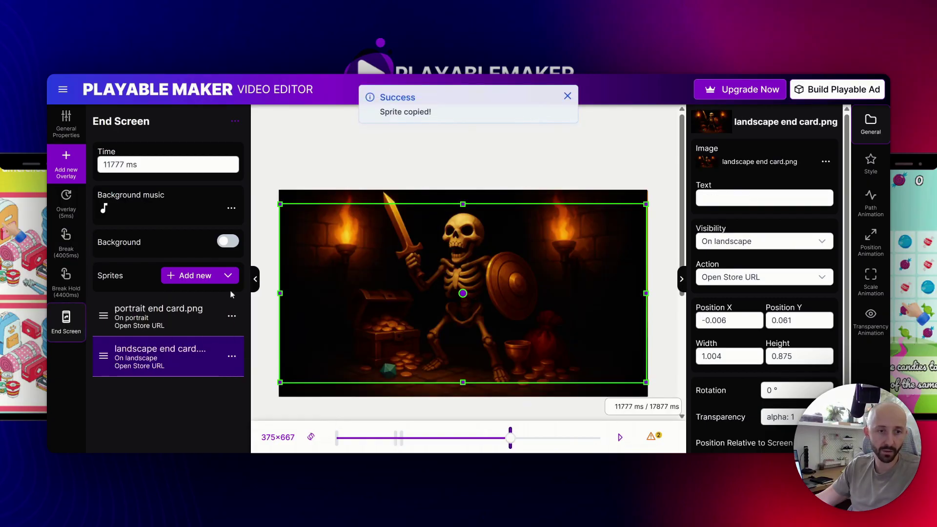
pyautogui.click(228, 275)
pyautogui.click(193, 295)
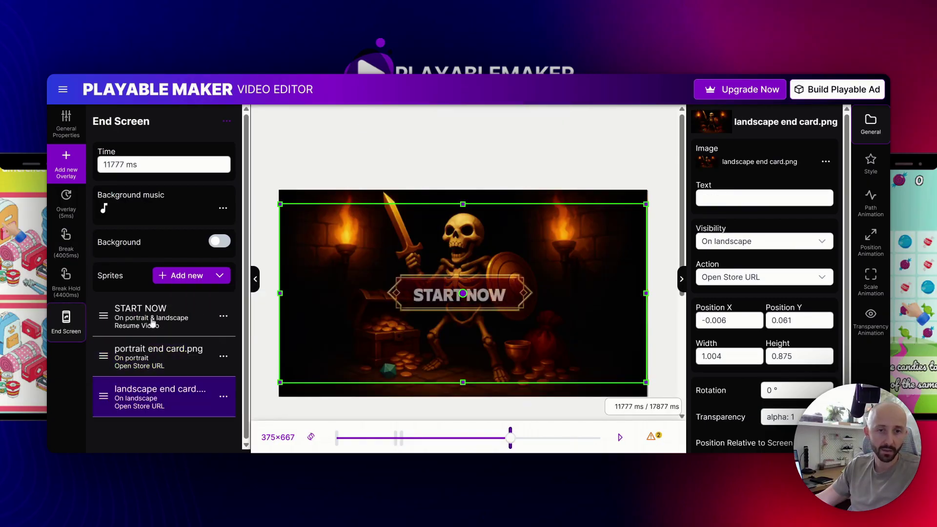
# Change the pasted button's text to DOWNLOAD, move it down to about x 0.292, y 0.709, and show the portrait layout
pyautogui.click(457, 306)
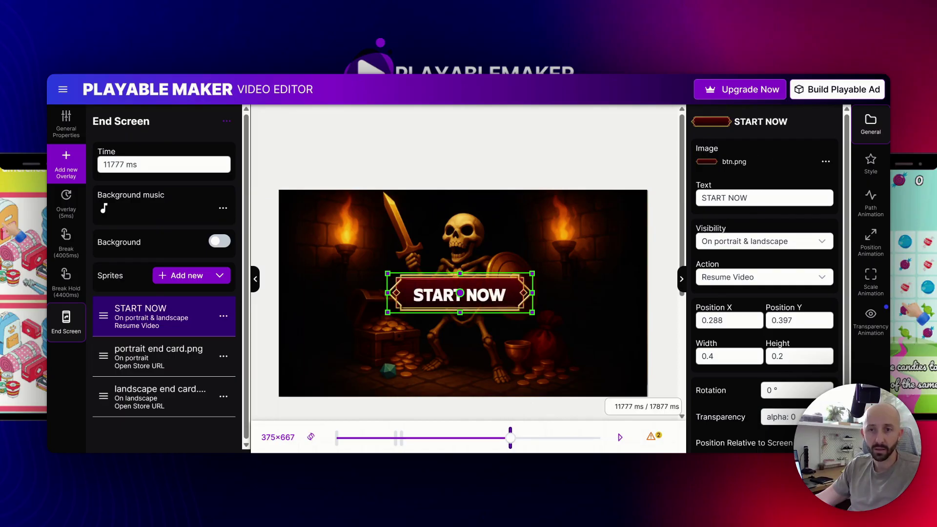
pyautogui.write('DOWNLOAD')
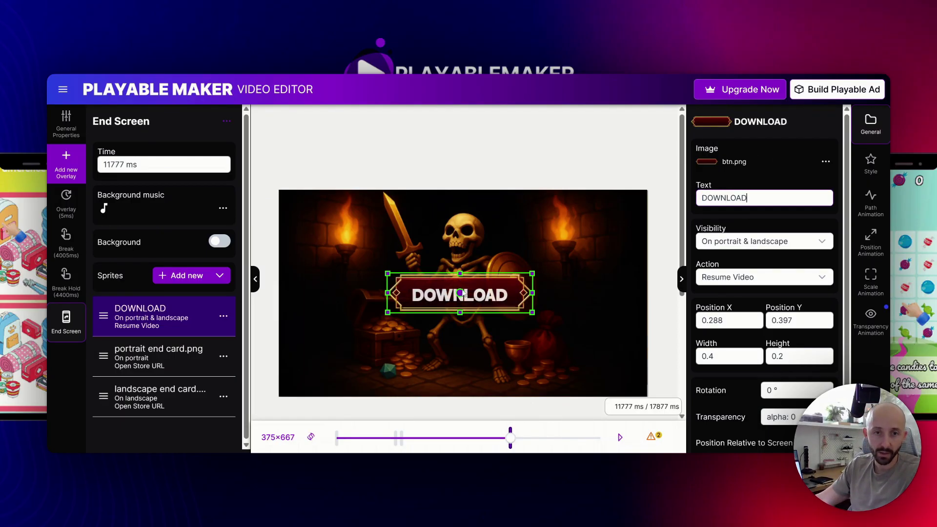
pyautogui.moveTo(460, 291); pyautogui.dragTo(462, 373)
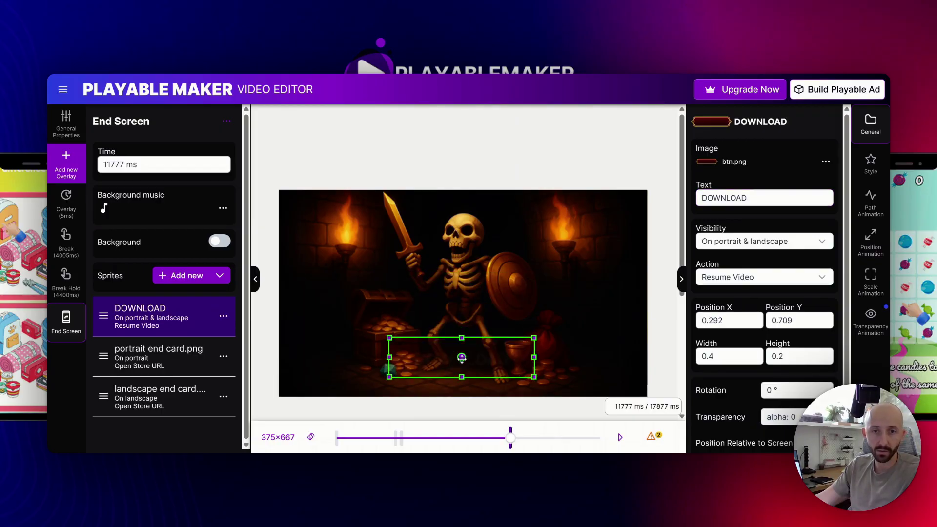
pyautogui.click(311, 437)
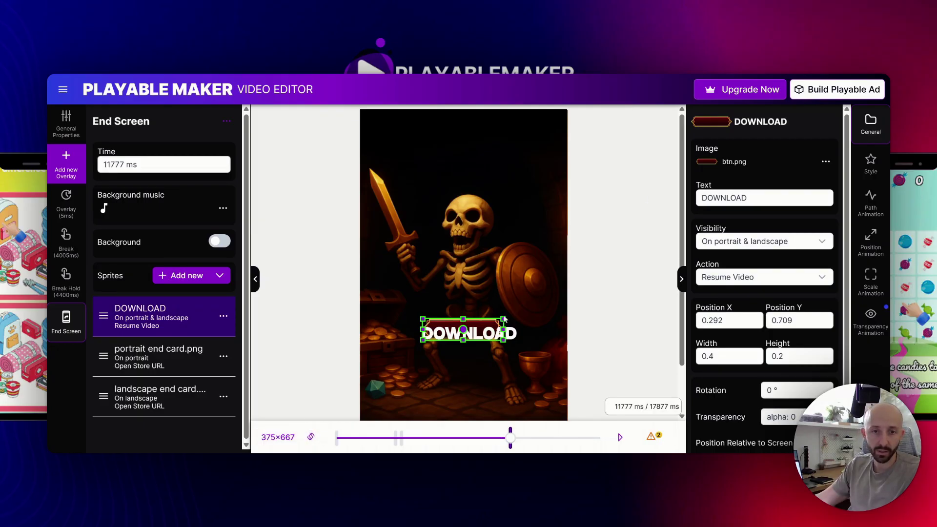
# Enlarge and reposition the DOWNLOAD button in portrait, and resize it in landscape to about 0.409 by 0.315 at x 0.291, y 0.579
pyautogui.moveTo(505, 316); pyautogui.dragTo(539, 297)
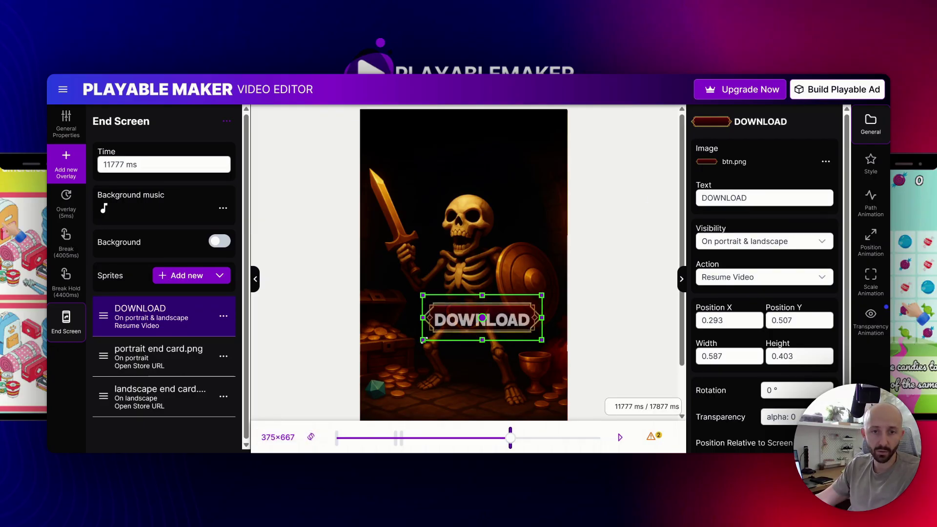
pyautogui.moveTo(476, 323); pyautogui.dragTo(458, 330)
pyautogui.click(311, 436)
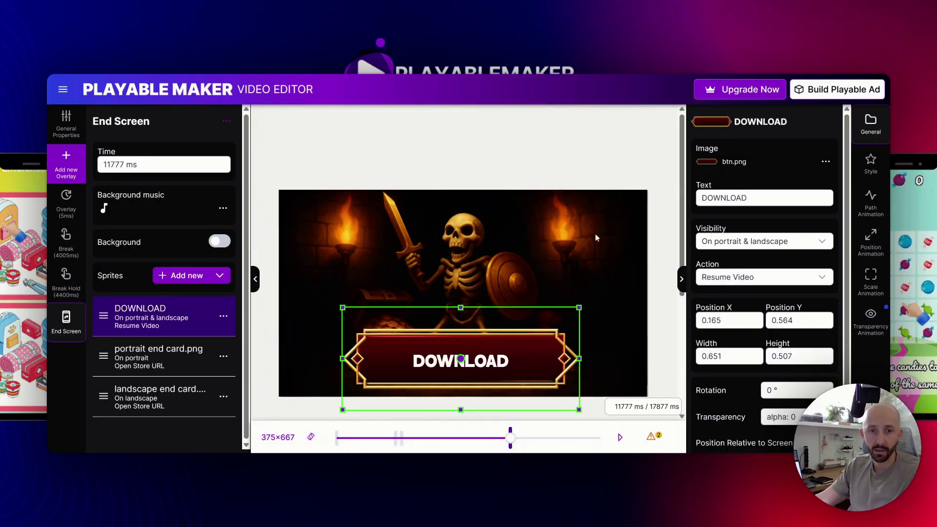
pyautogui.moveTo(560, 320); pyautogui.dragTo(471, 360)
pyautogui.moveTo(416, 378); pyautogui.dragTo(462, 342)
# Add a sprite with the image icon.png to the End Screen, sized about 0.172 by 0.416 and placed above the DOWNLOAD button at about x 0.405, y 0.112
pyautogui.click(165, 277)
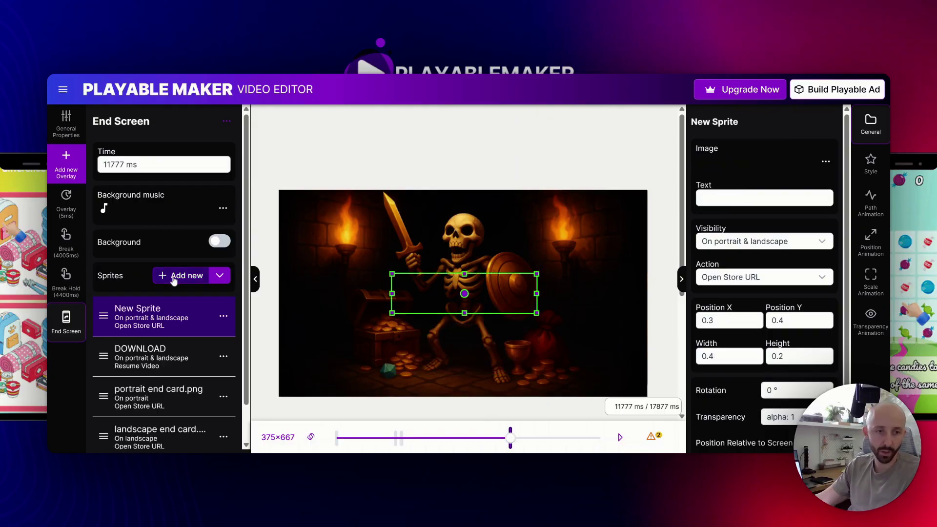
pyautogui.click(748, 165)
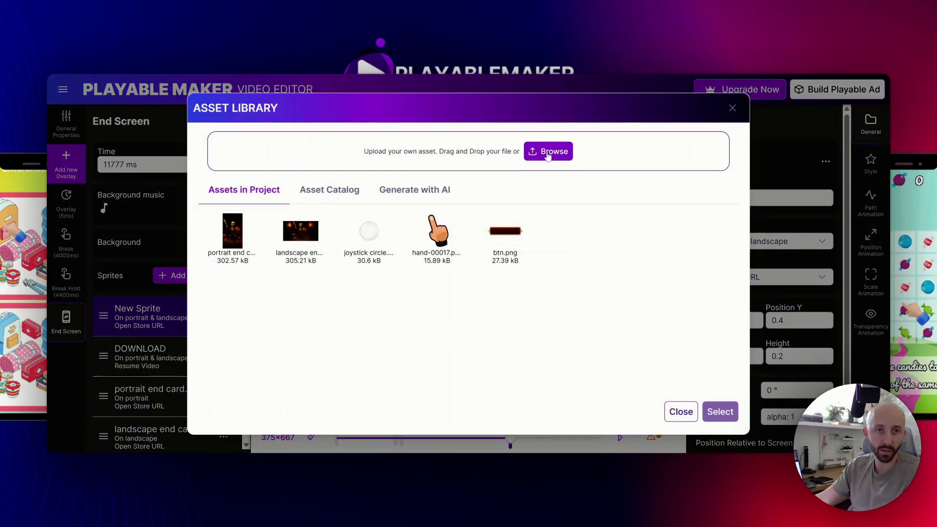
pyautogui.click(723, 412)
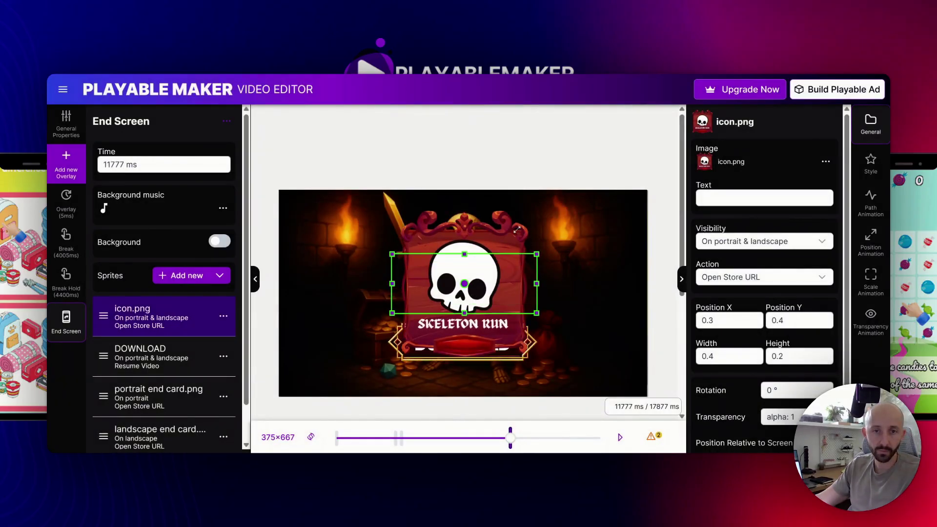
pyautogui.moveTo(536, 273); pyautogui.dragTo(454, 233)
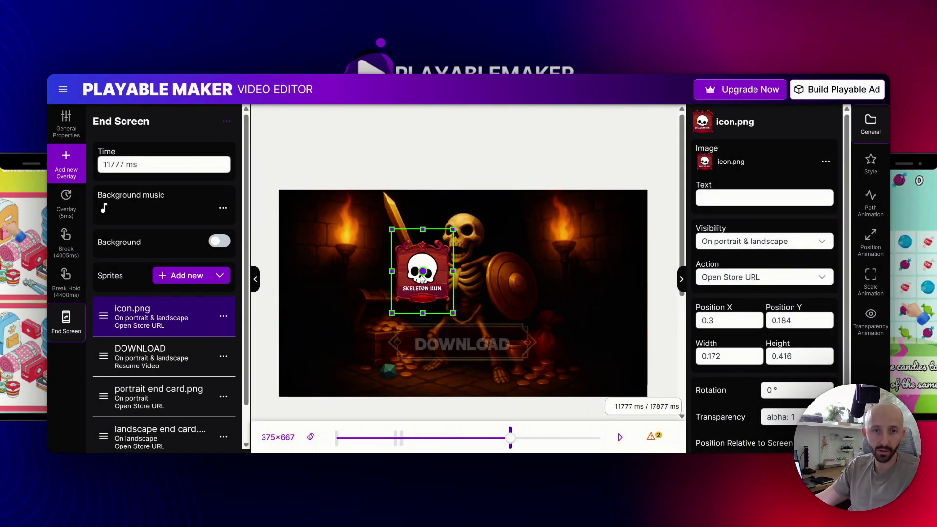
pyautogui.moveTo(422, 273); pyautogui.dragTo(461, 258)
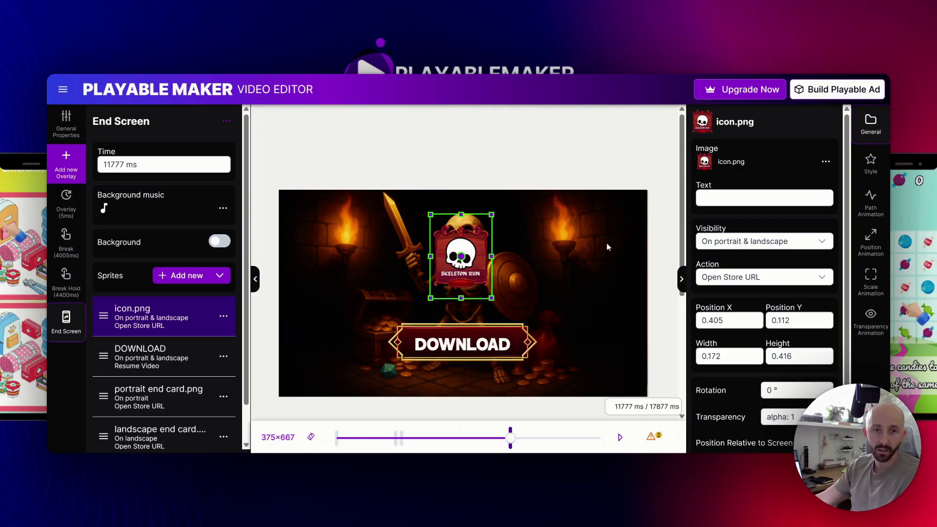
# Set the DOWNLOAD button's action to Open Store URL
pyautogui.click(152, 366)
pyautogui.click(155, 396)
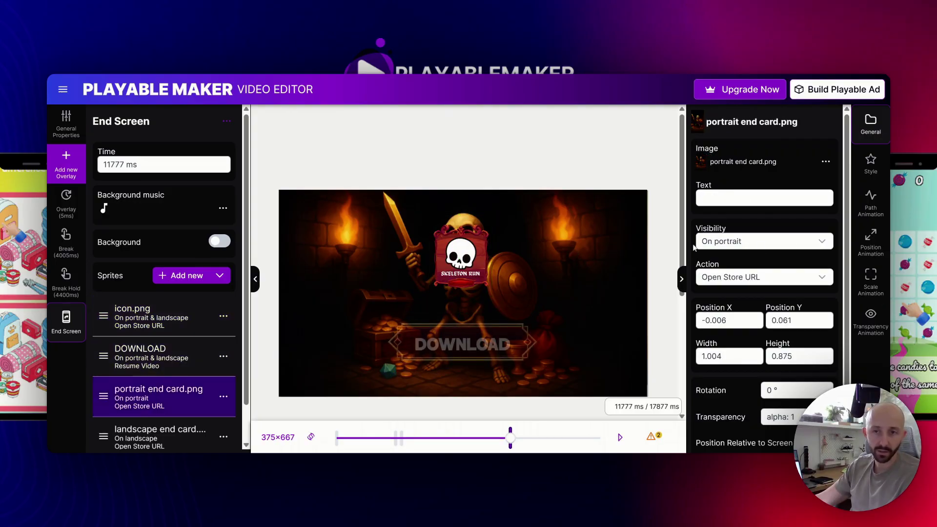
pyautogui.click(190, 345)
pyautogui.click(756, 276)
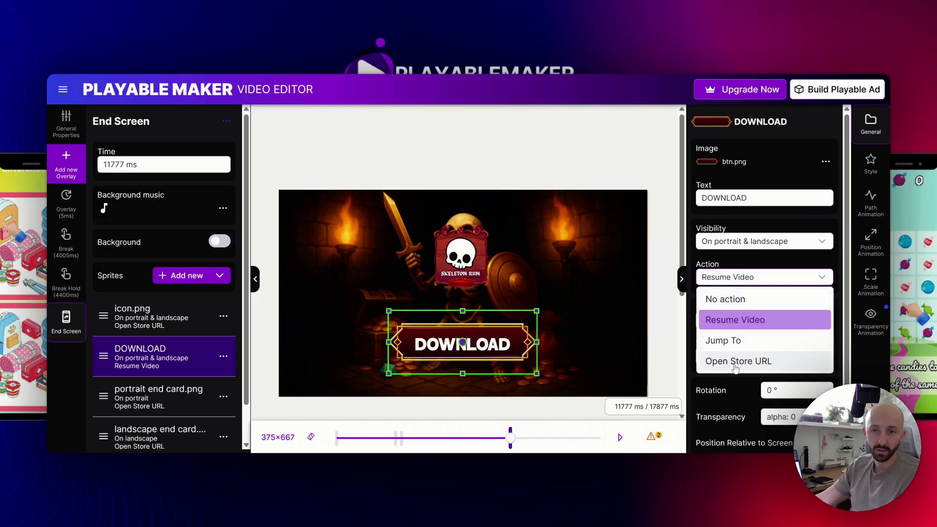
pyautogui.click(735, 362)
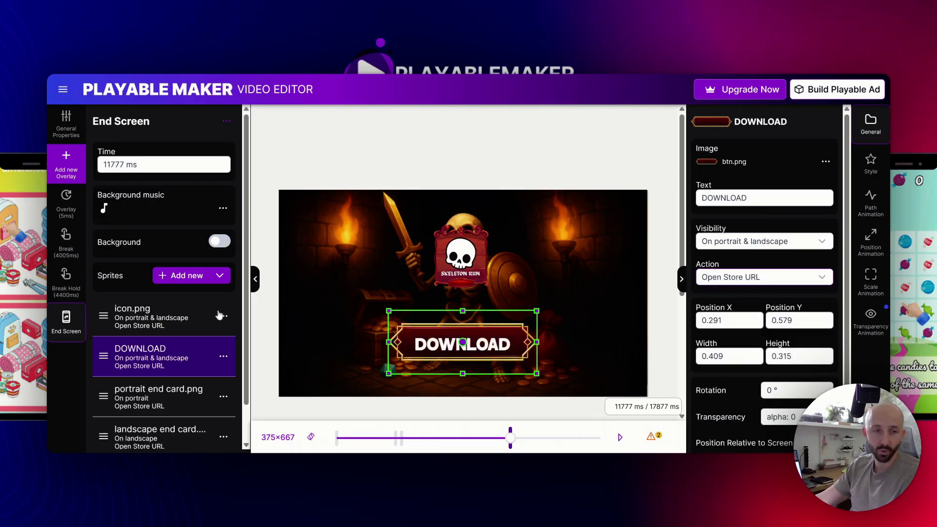
# Check the action assigned to each End Screen sprite, including the icon, the button and both end cards
pyautogui.click(171, 316)
pyautogui.click(176, 345)
pyautogui.click(160, 401)
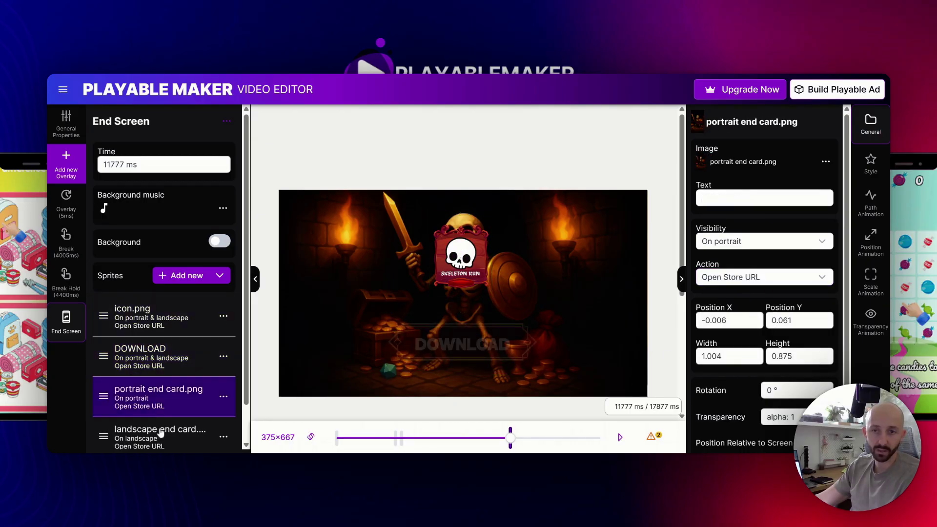
pyautogui.click(148, 440)
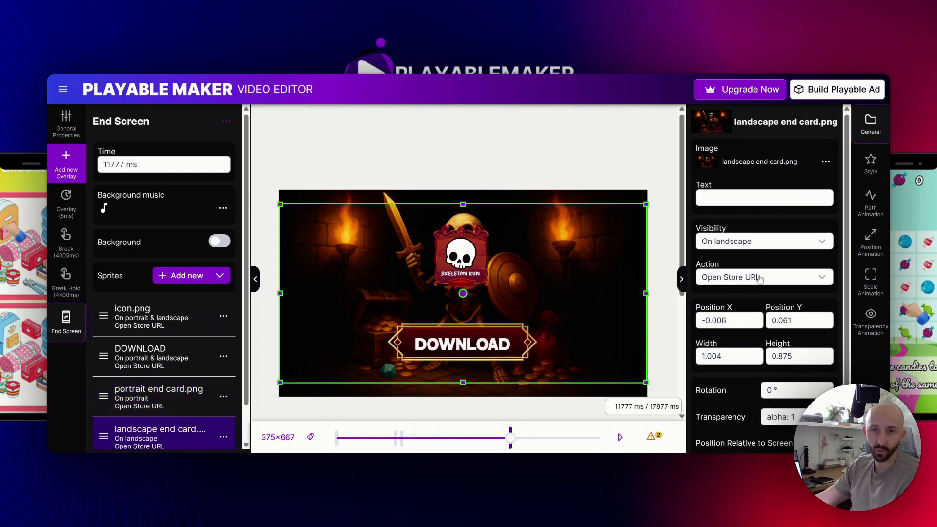
pyautogui.click(157, 331)
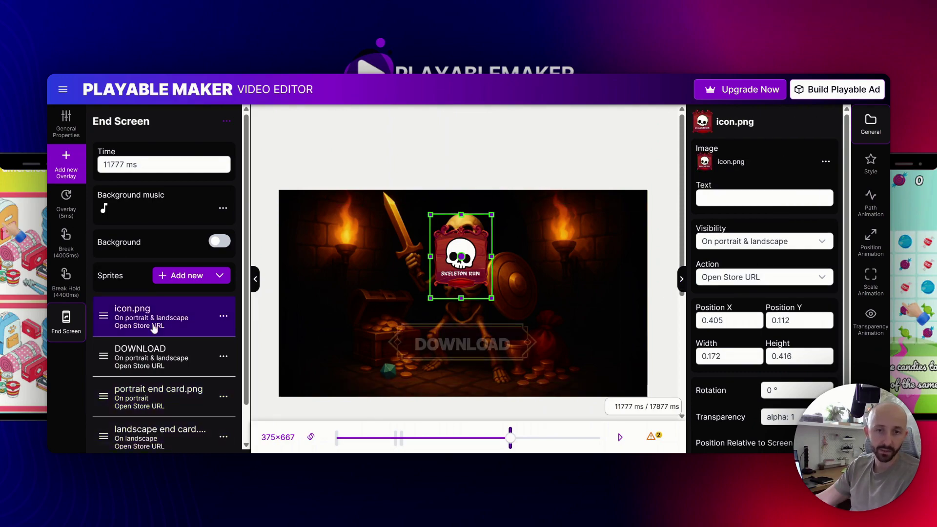
# Review the ad's sequence from the permanent intro overlay through the Break and Break Hold overlays to the End Screen
pyautogui.click(66, 204)
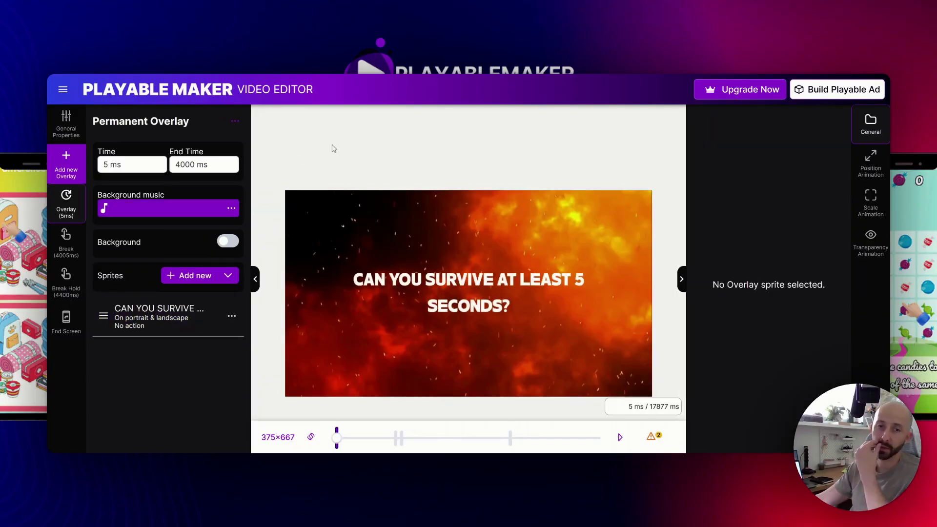
pyautogui.click(66, 242)
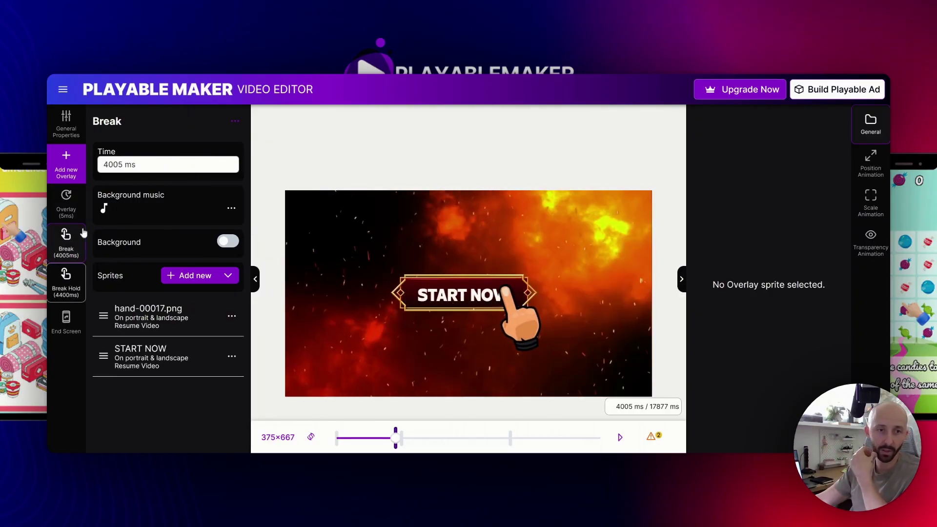
pyautogui.click(66, 203)
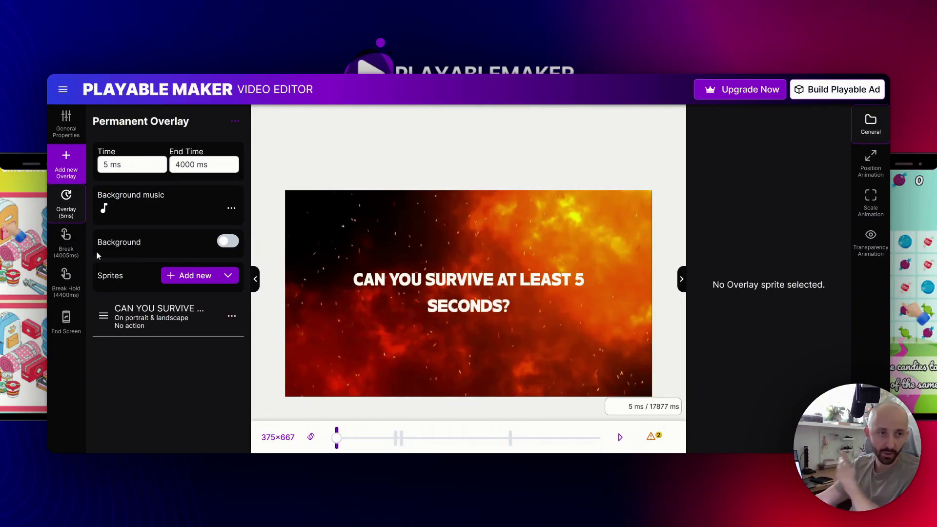
pyautogui.click(66, 241)
pyautogui.click(66, 281)
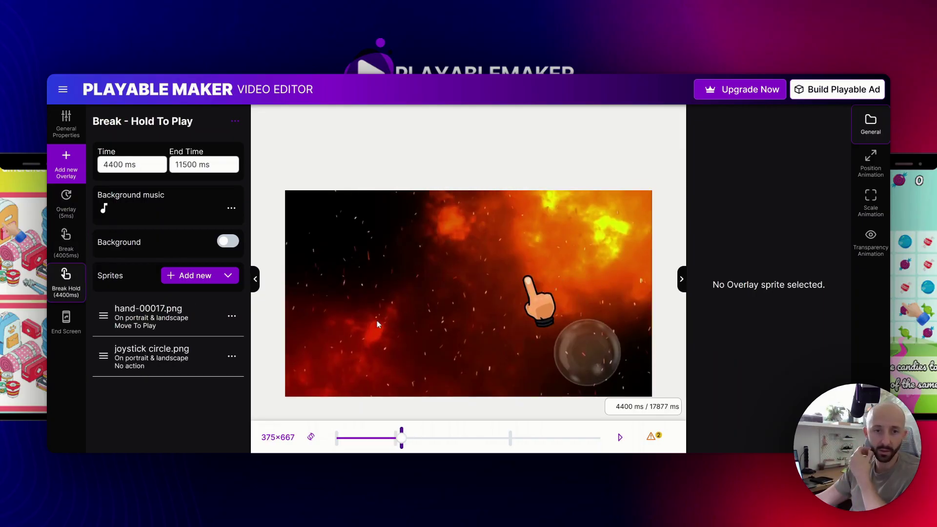
pyautogui.click(67, 322)
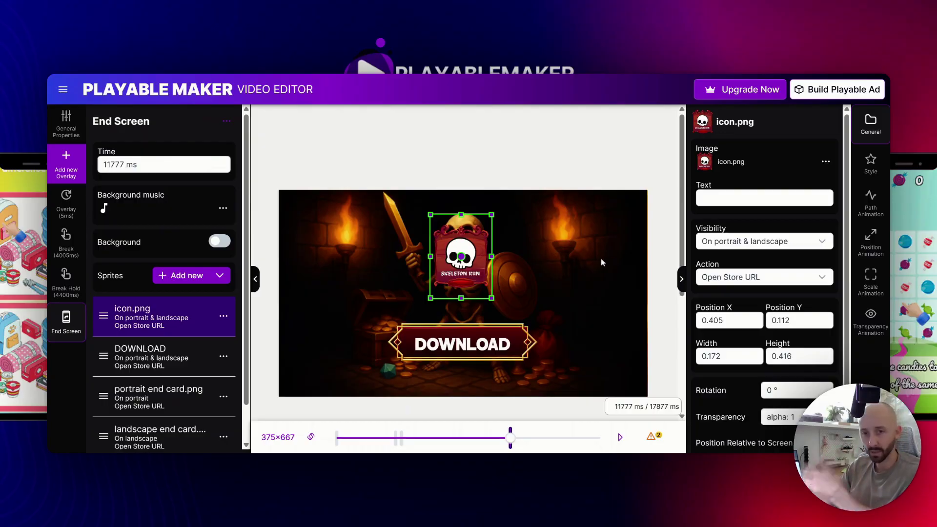